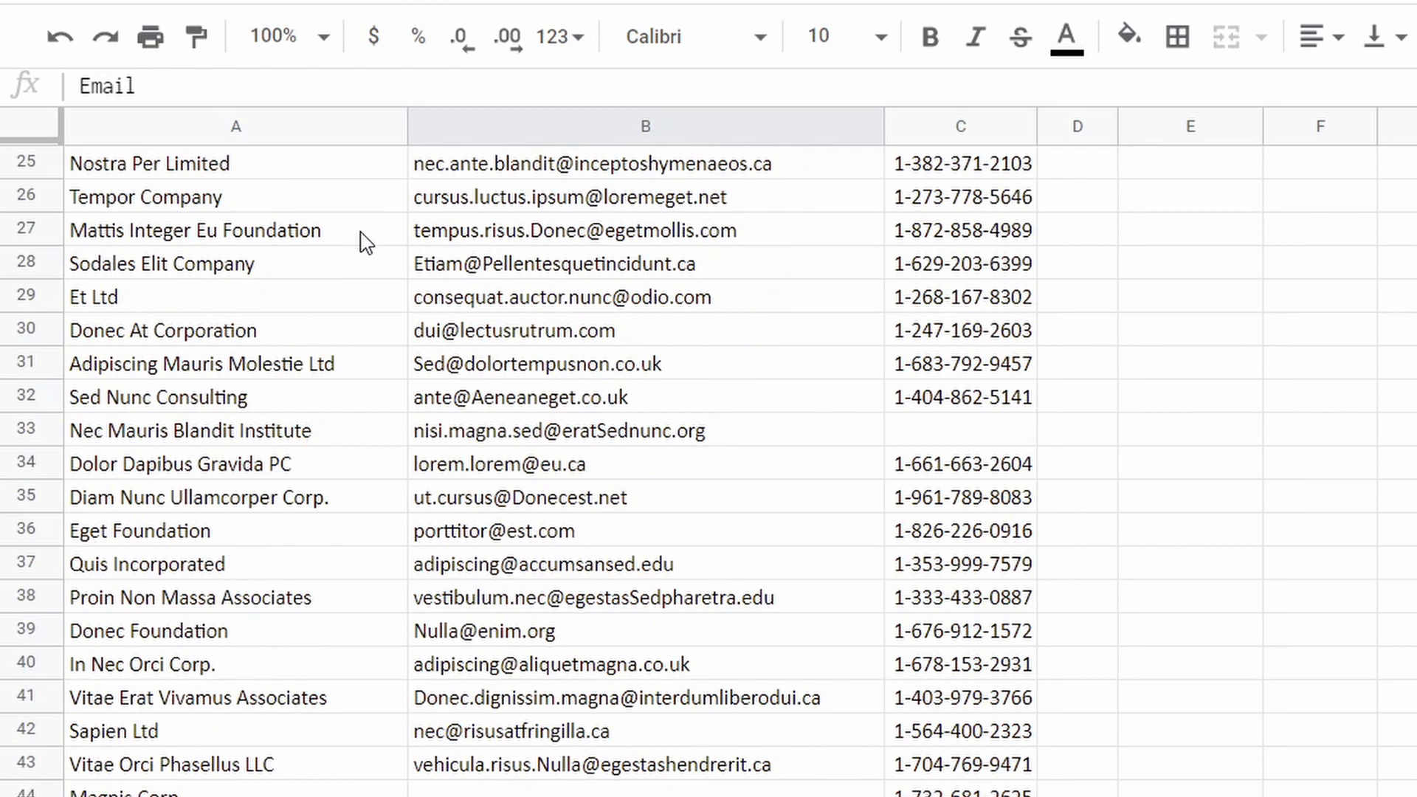
# Examine the Email and Phone Number columns for missing entries, marking blank cells such as B44, B53, B66, C61, B77 and C75.
pyautogui.scroll(-6, 364, 242)
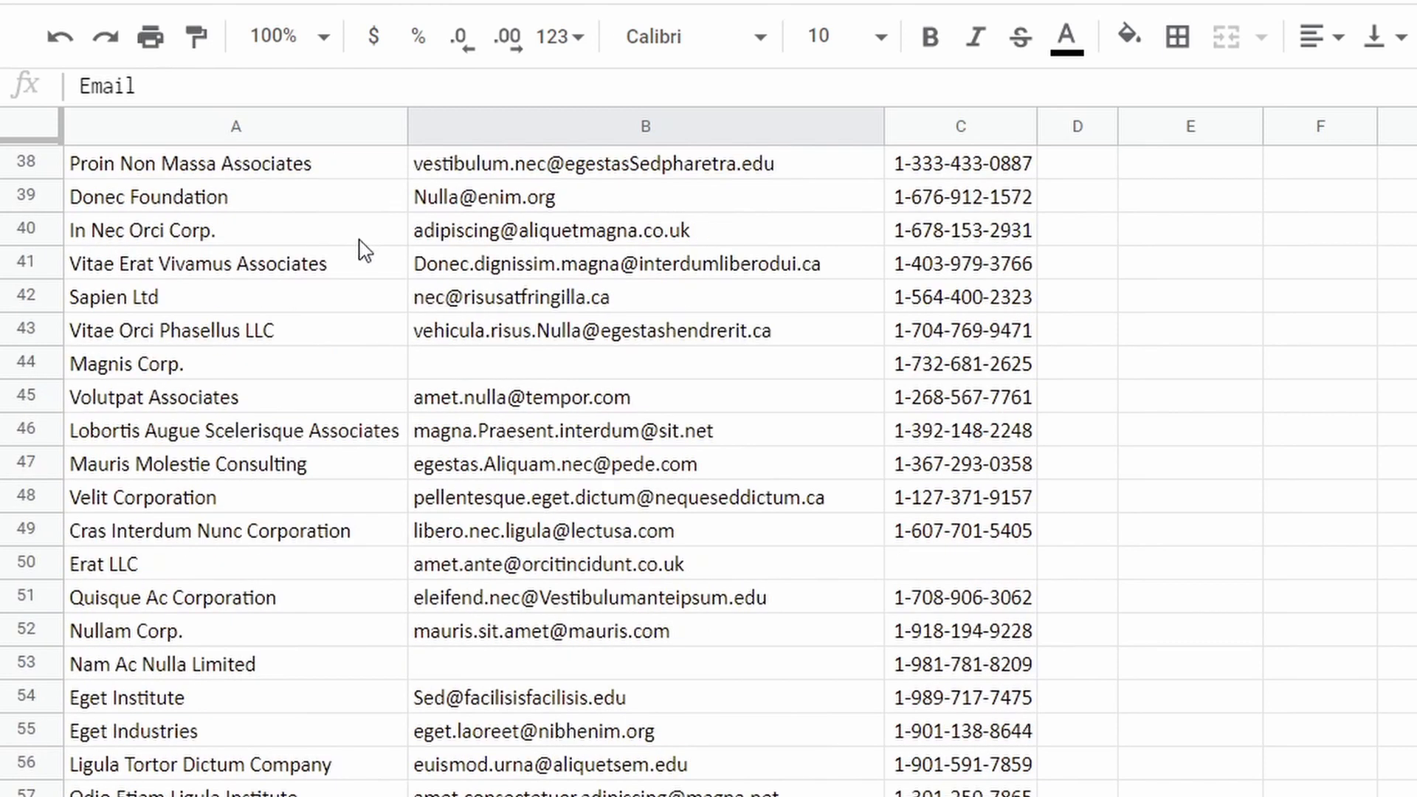
pyautogui.scroll(-3, 365, 244)
pyautogui.click(498, 175)
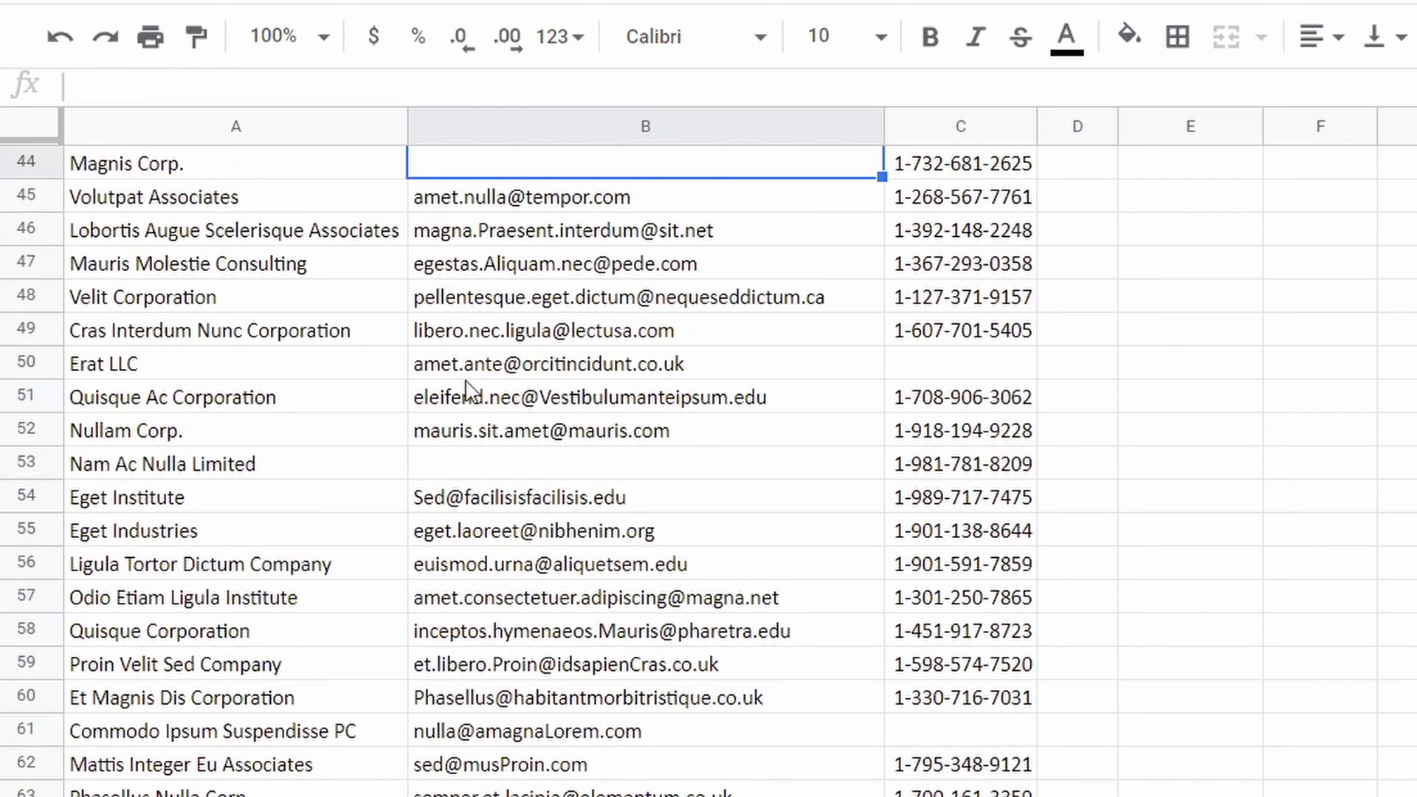
pyautogui.click(472, 481)
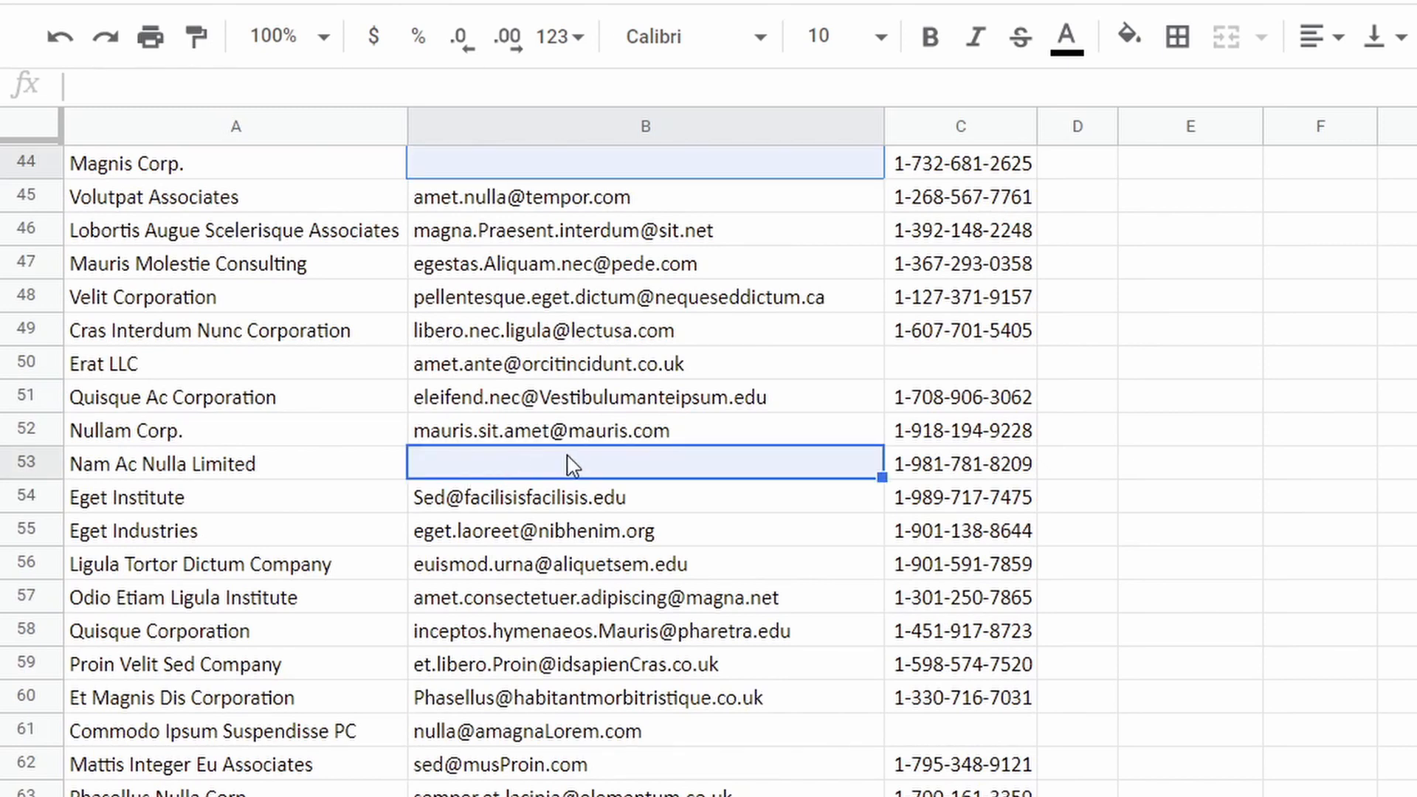
pyautogui.scroll(-3, 605, 484)
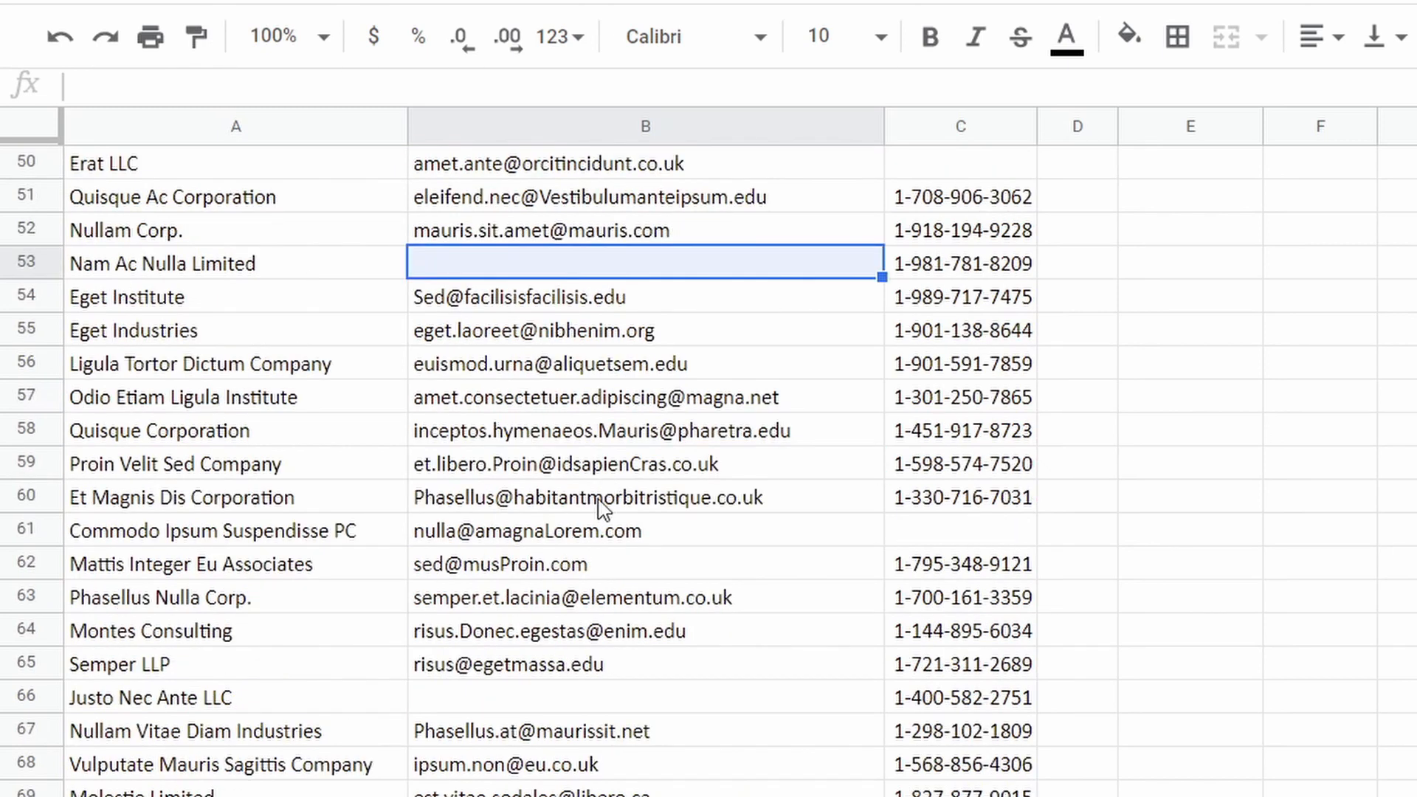
pyautogui.click(571, 702)
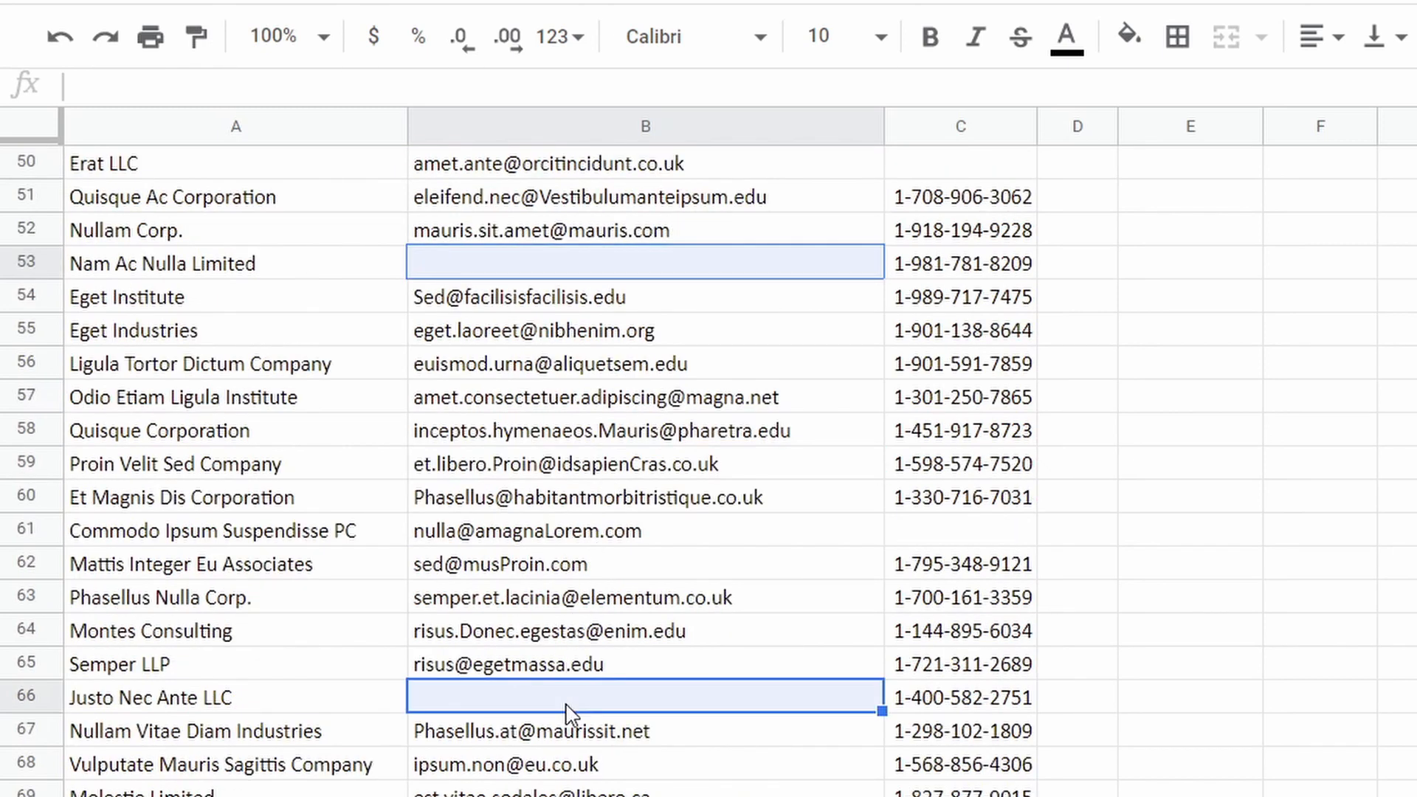
pyautogui.keyDown('ctrl'); pyautogui.click(987, 541); pyautogui.keyUp('ctrl')
pyautogui.scroll(-6, 920, 612)
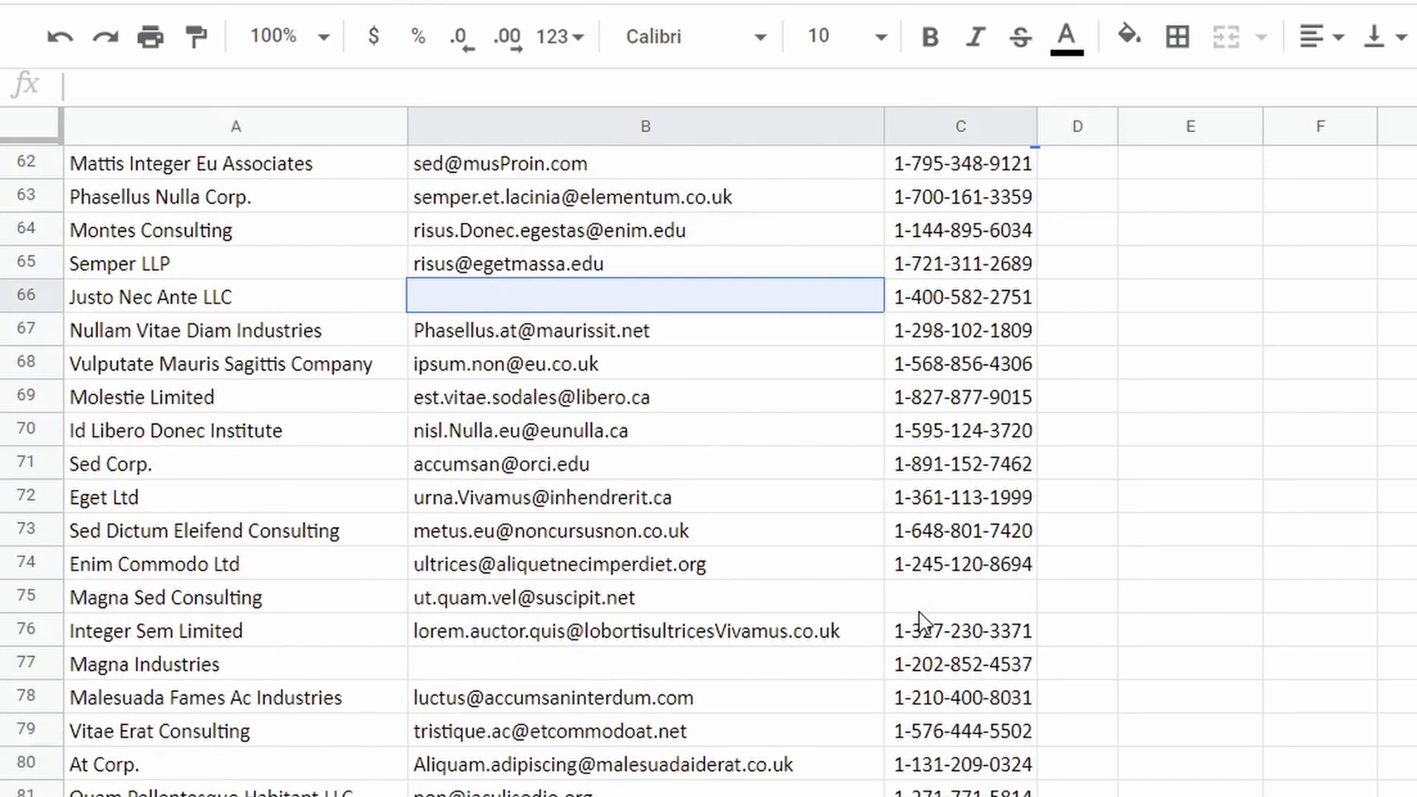
pyautogui.keyDown('ctrl'); pyautogui.click(713, 673); pyautogui.keyUp('ctrl')
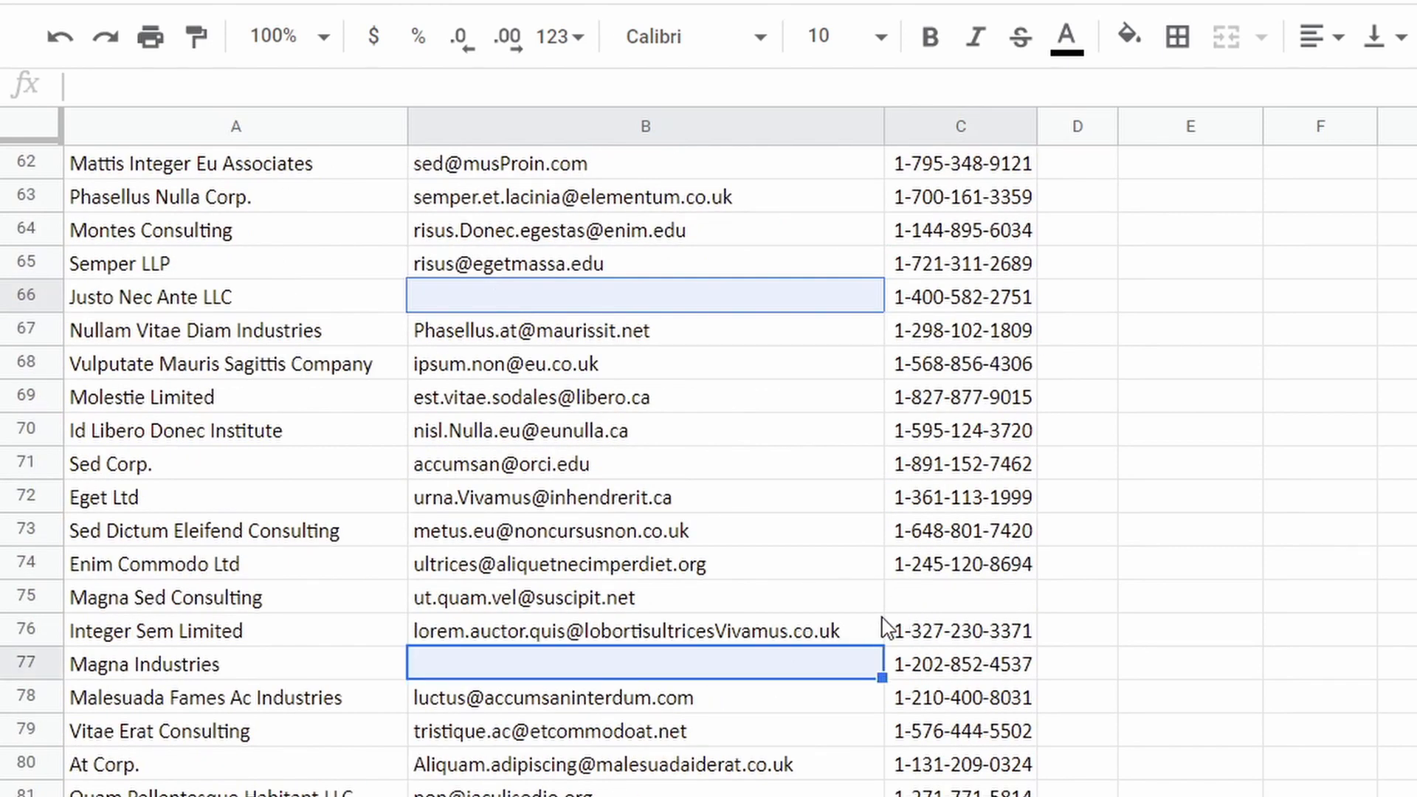
pyautogui.keyDown('ctrl'); pyautogui.click(934, 597); pyautogui.keyUp('ctrl')
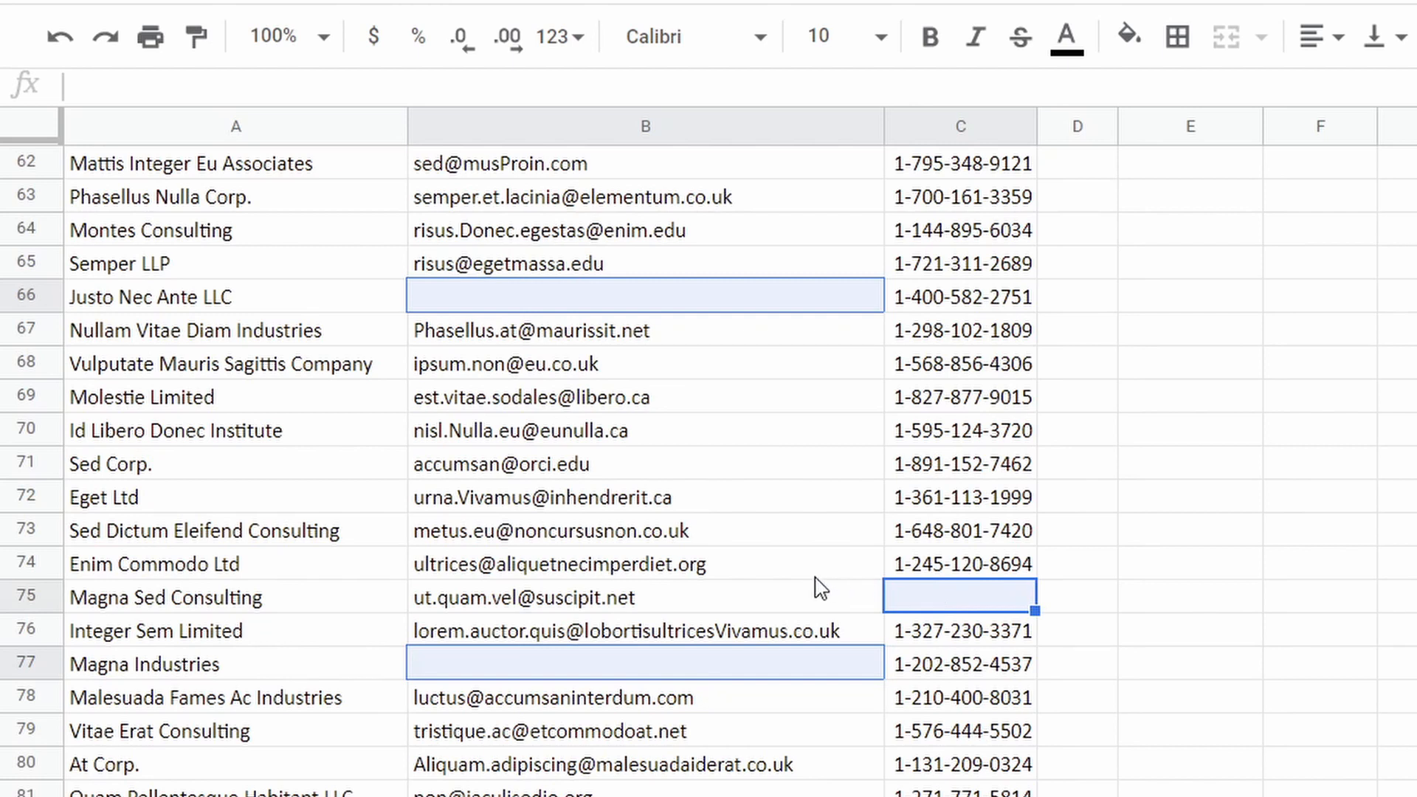
pyautogui.scroll(-6, 817, 587)
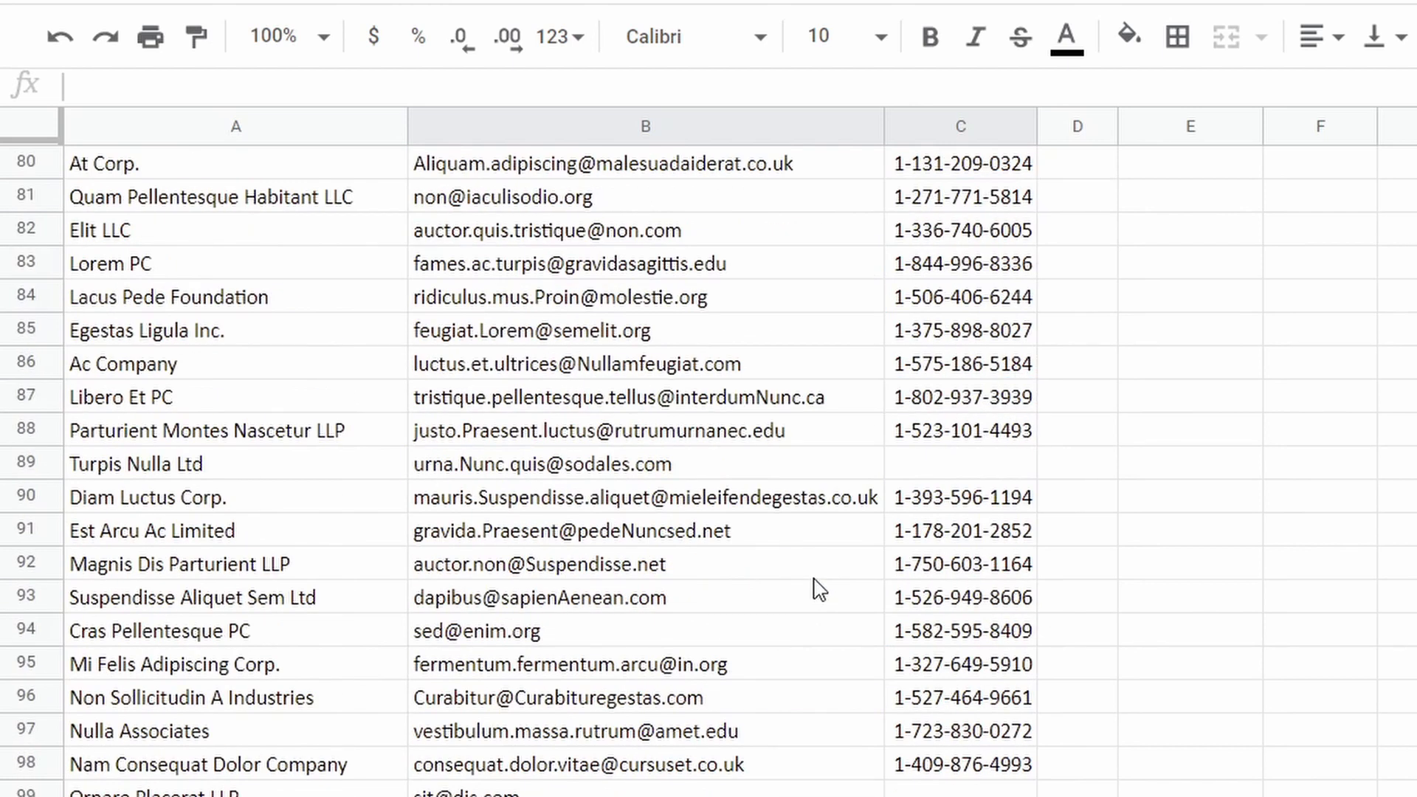
pyautogui.scroll(15, 819, 588)
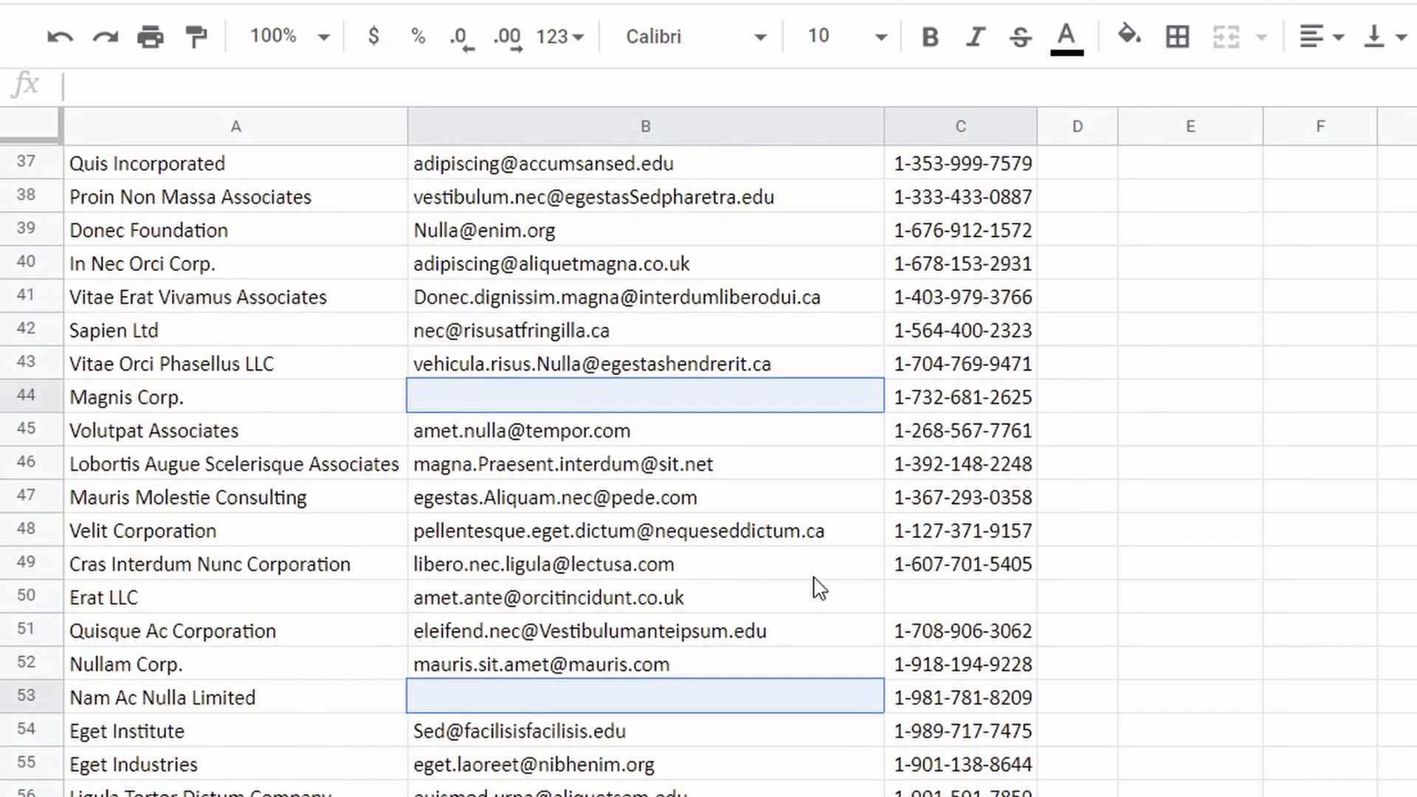
pyautogui.scroll(10, 812, 574)
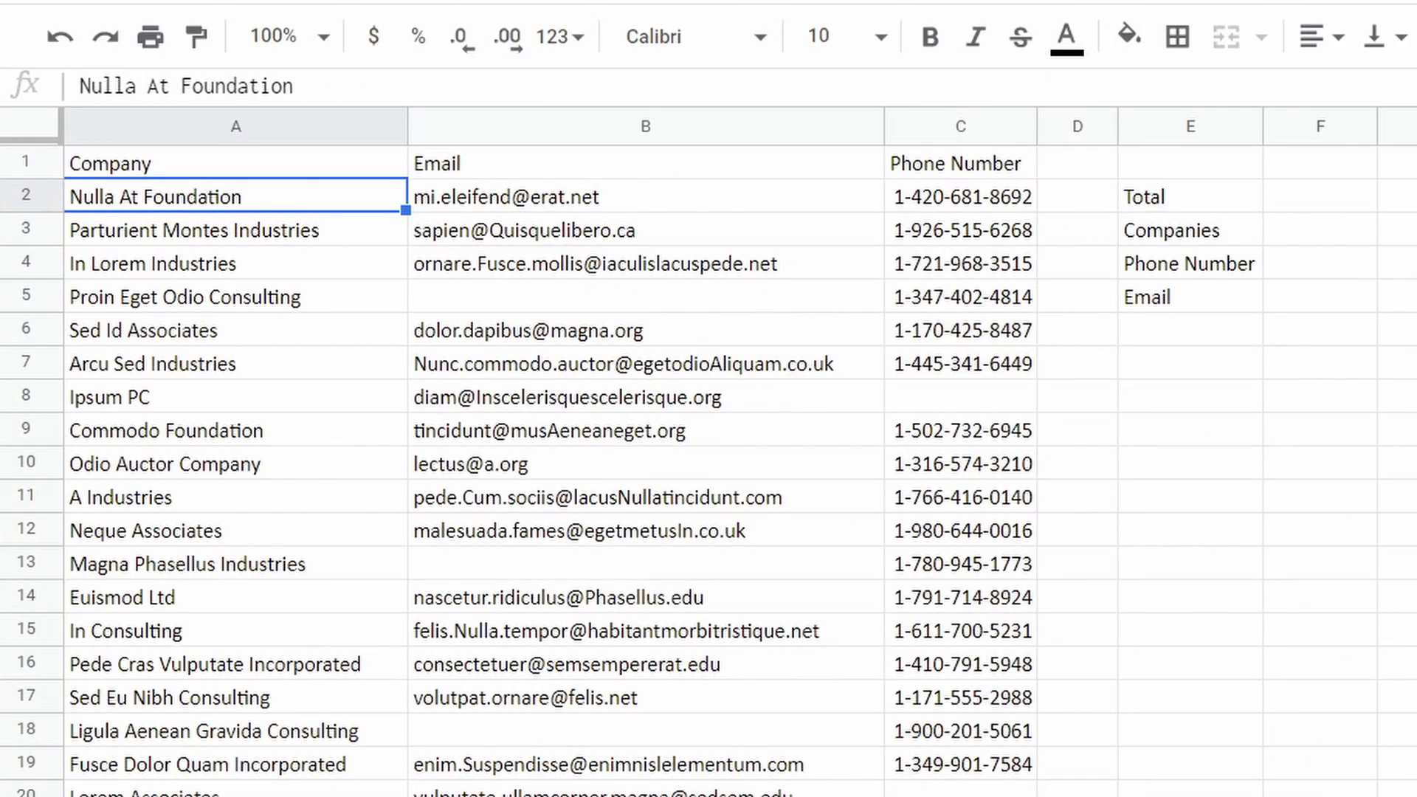
# Look over the Company, Email and Phone Number column headings in row 1.
pyautogui.click(287, 173)
pyautogui.click(548, 164)
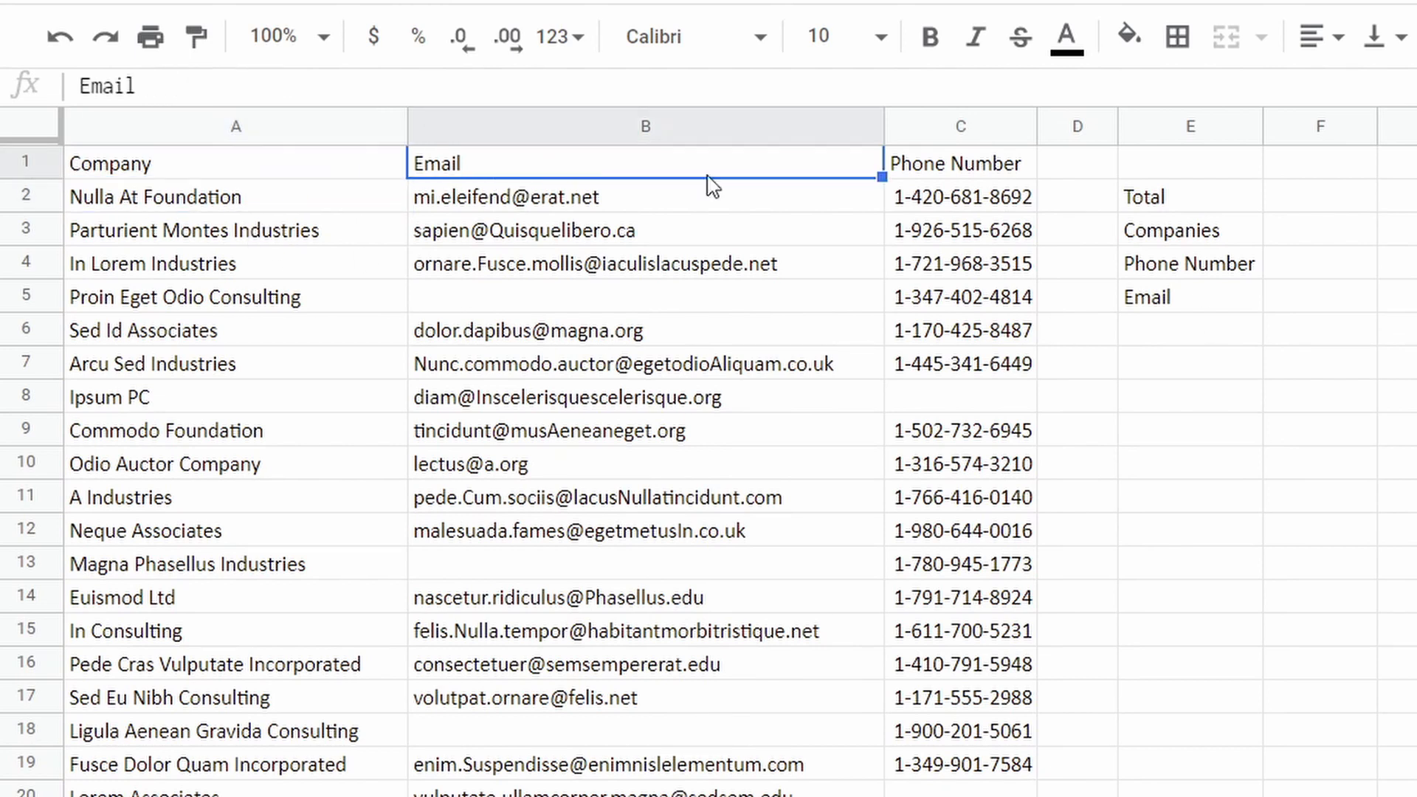
pyautogui.click(989, 175)
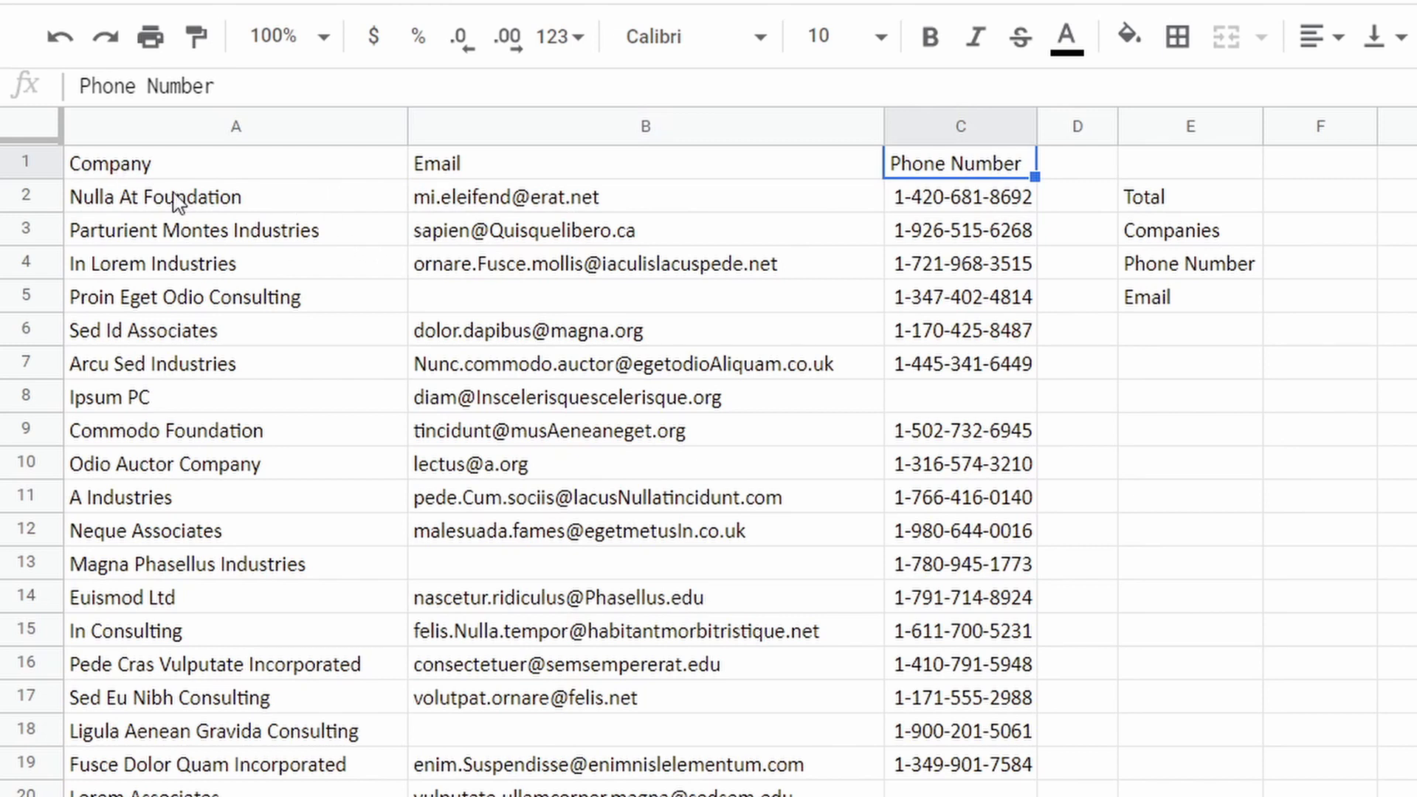
# Check the extent of the company list from A2 down to its last entry and enter 100 for Companies in F3.
pyautogui.click(120, 210)
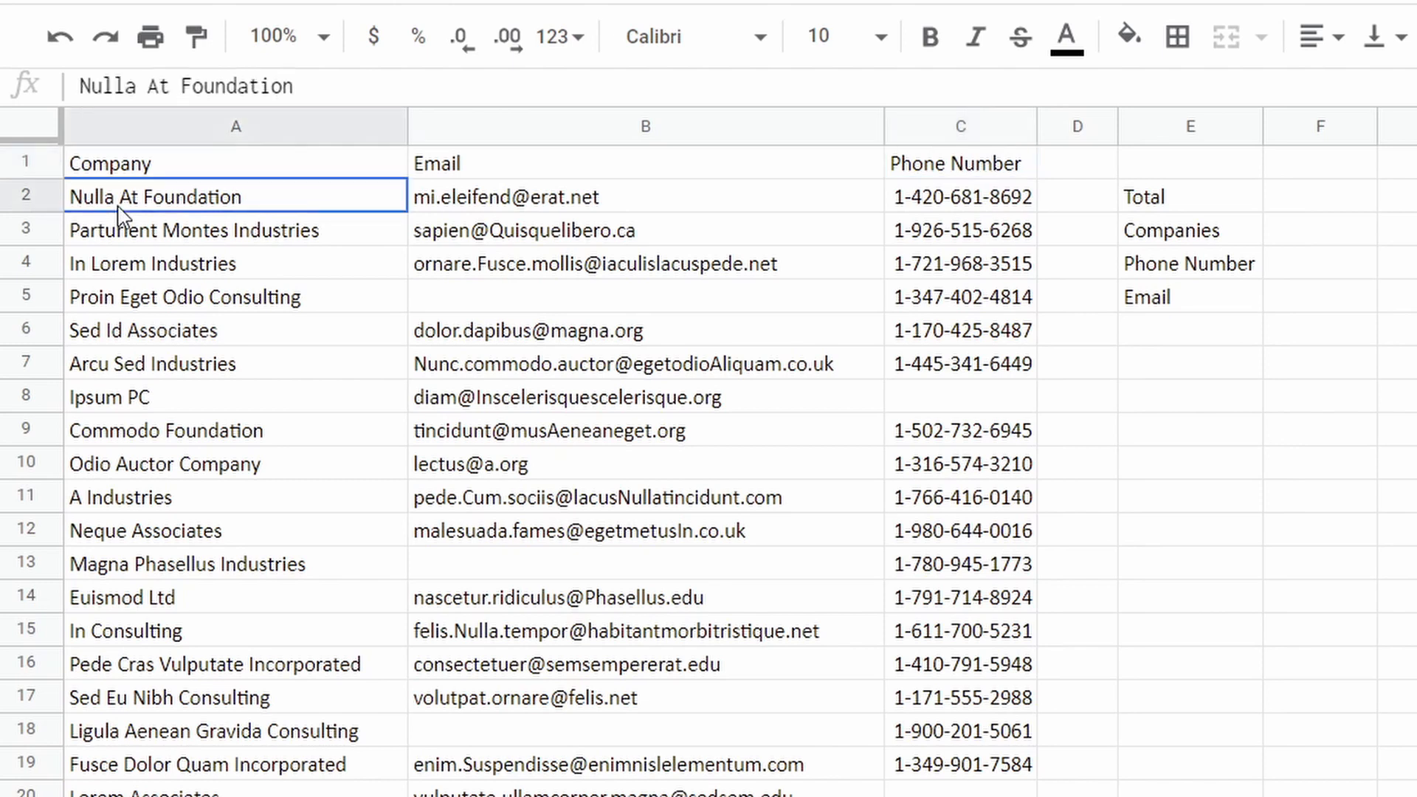
pyautogui.hotkey('ctrl', 'shift', 'Down')
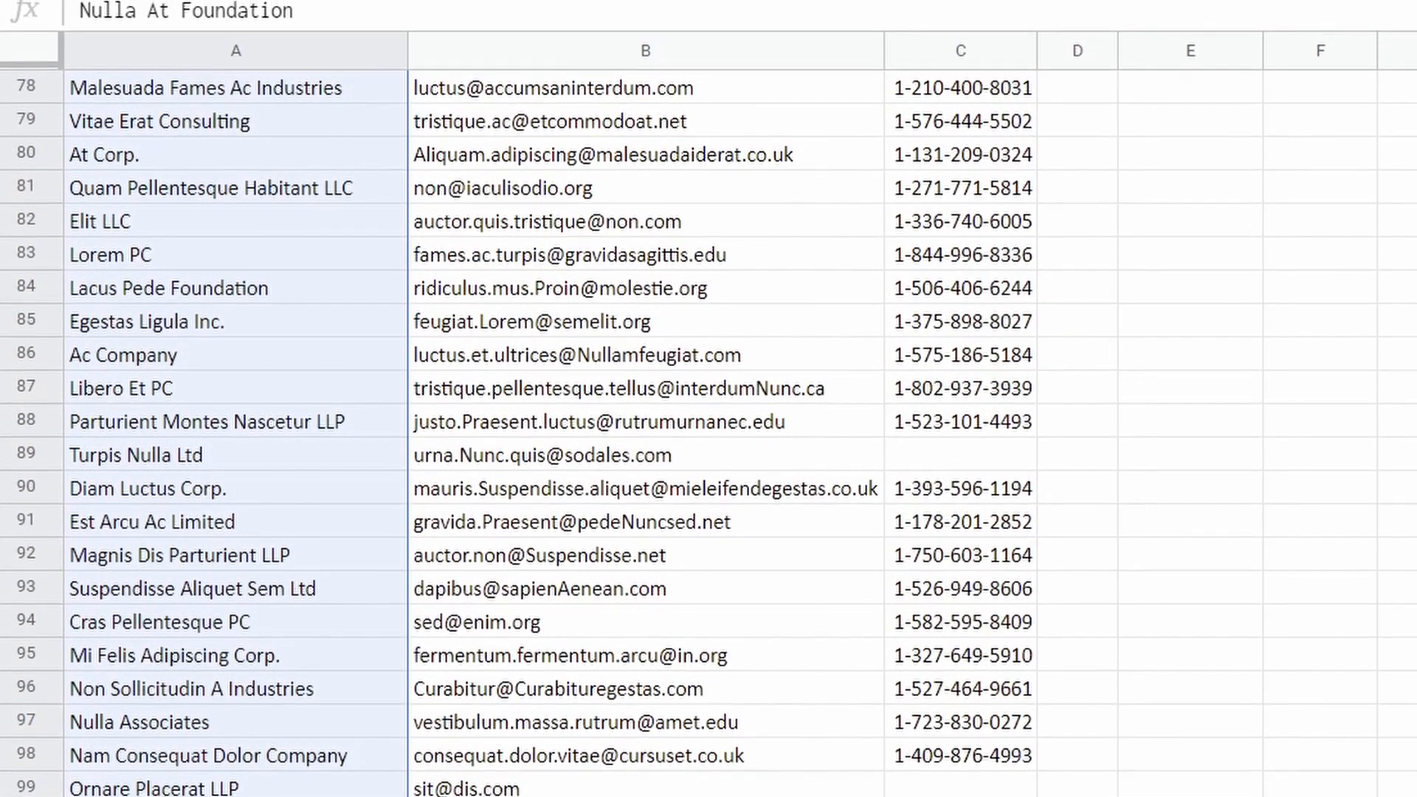
pyautogui.scroll(2, 309, 421)
pyautogui.scroll(20, 310, 505)
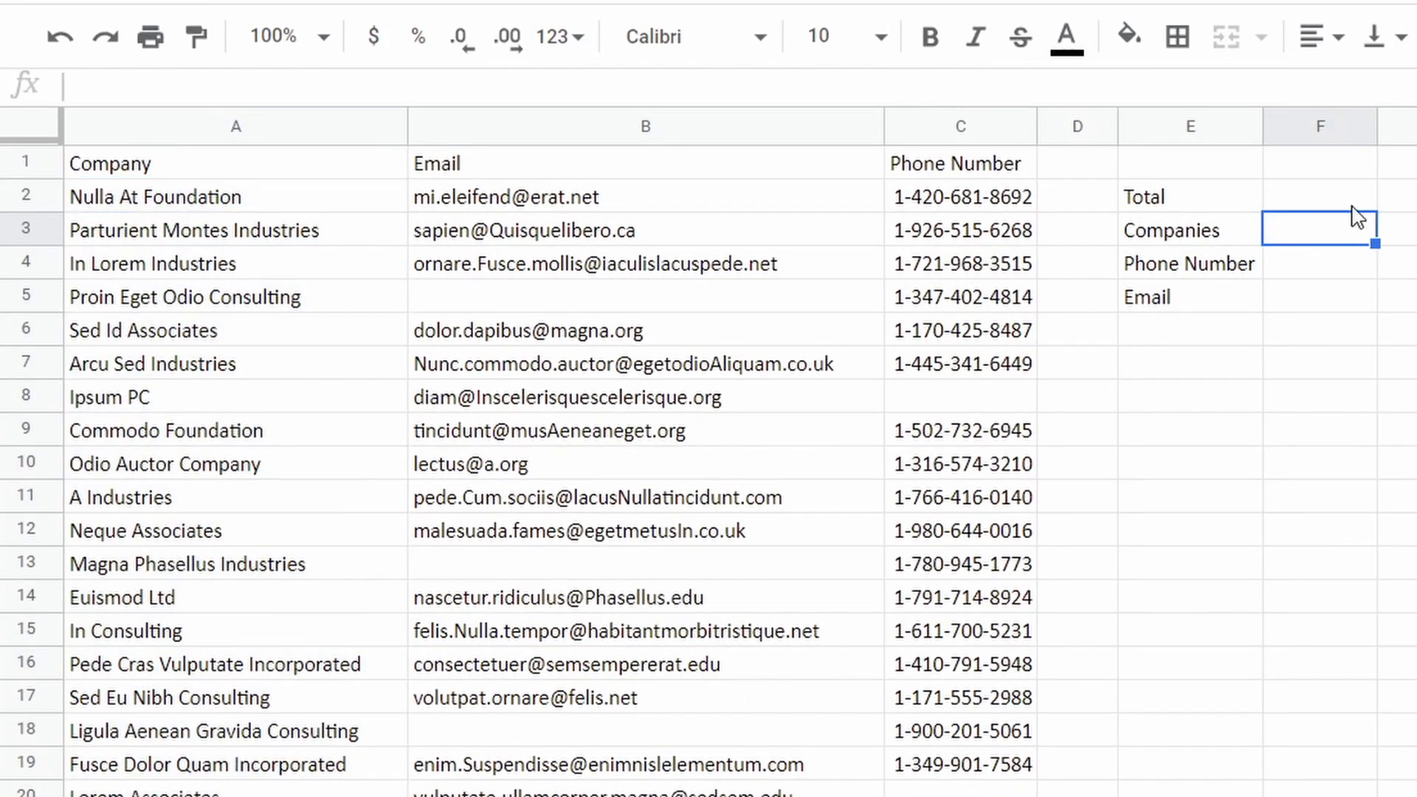
pyautogui.write('100')
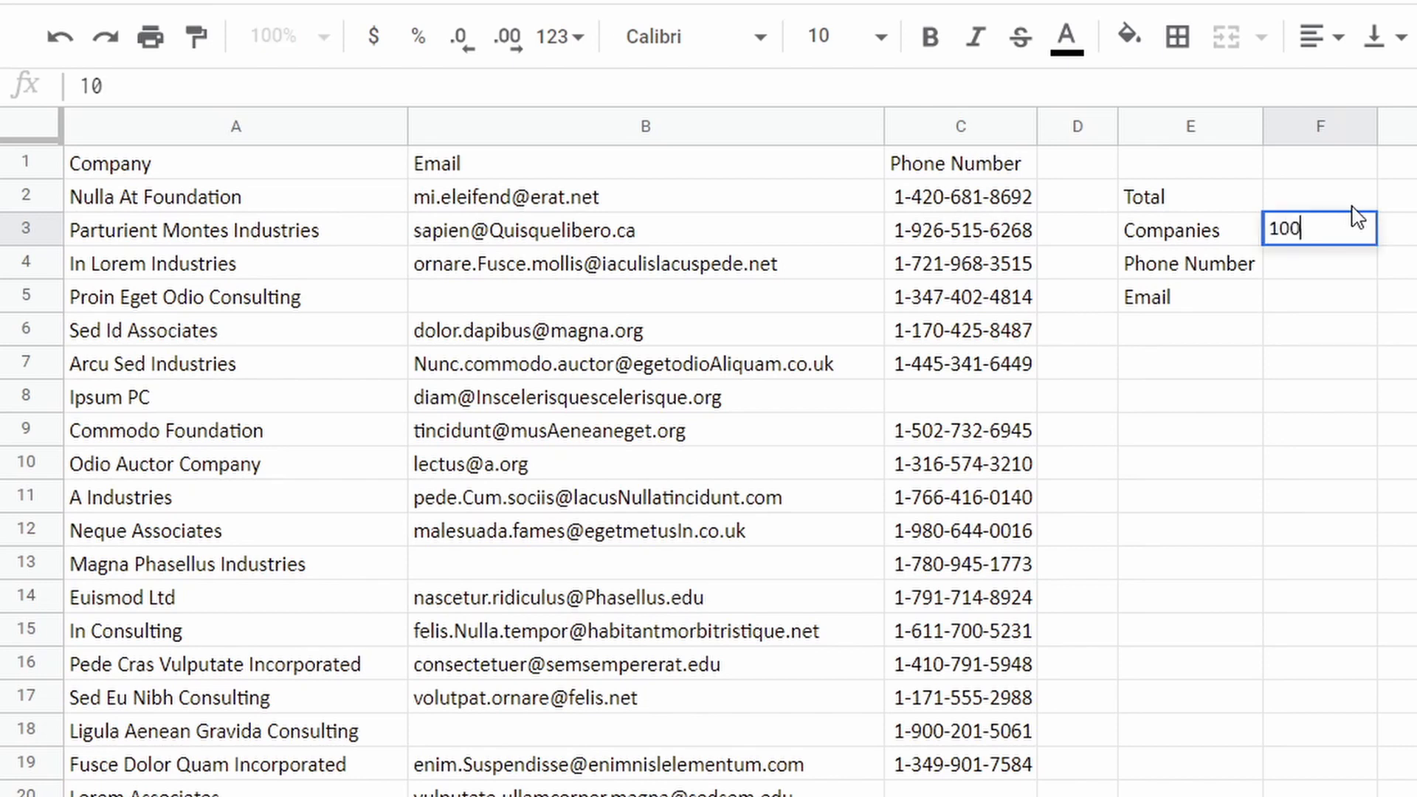
pyautogui.press('Return')
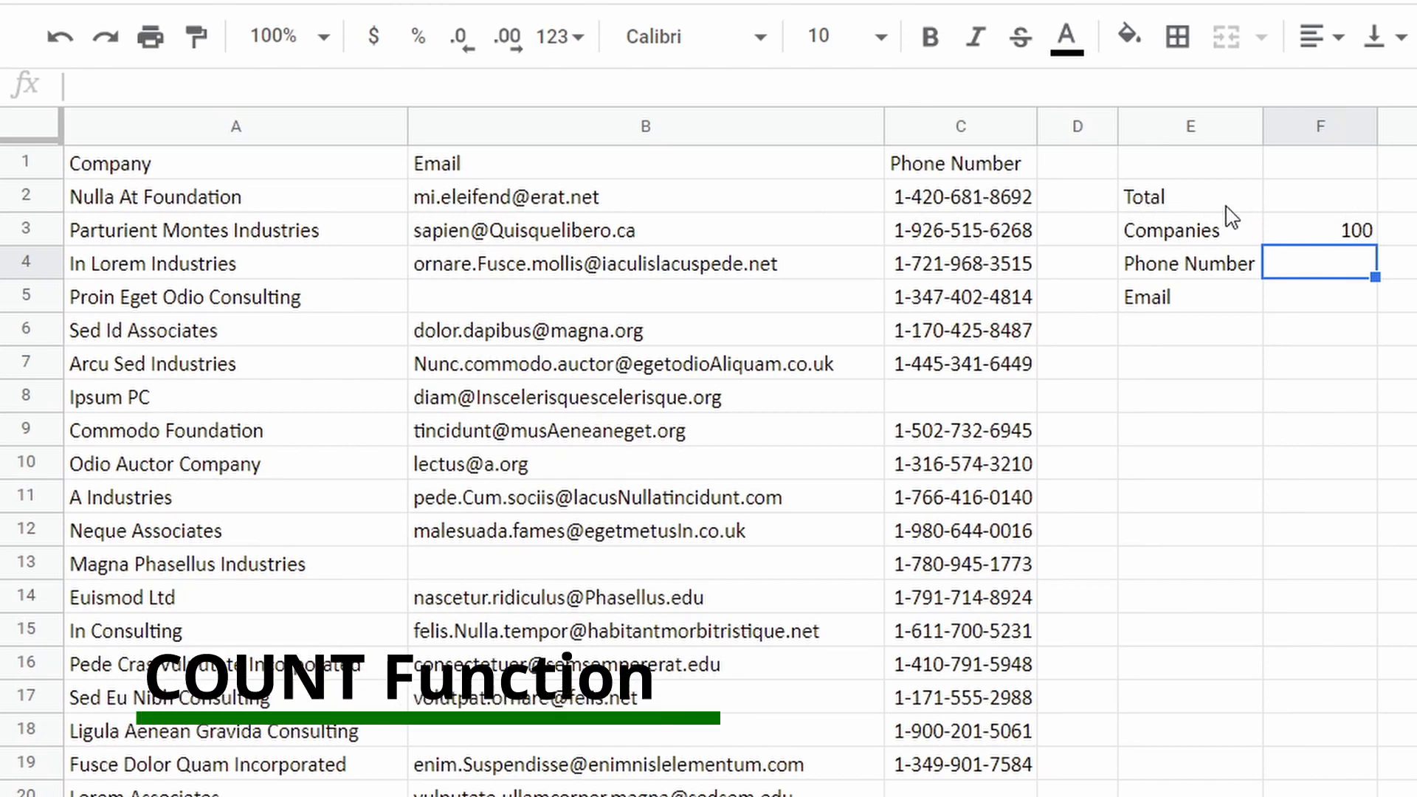
# Count the phone numbers in F4 with the formula =count(C2:C101), consulting the COUNT function's help.
pyautogui.write('=c')
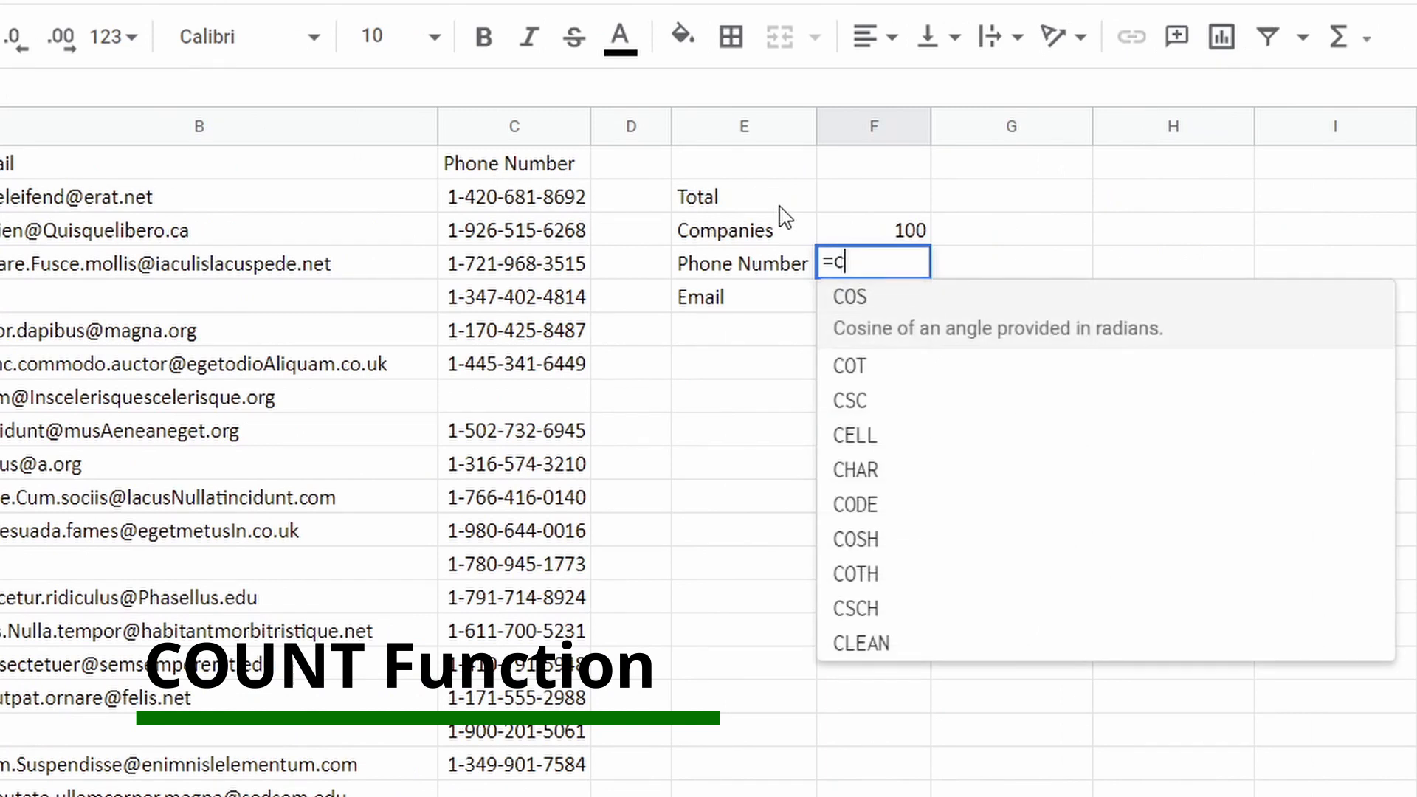
pyautogui.write('ount')
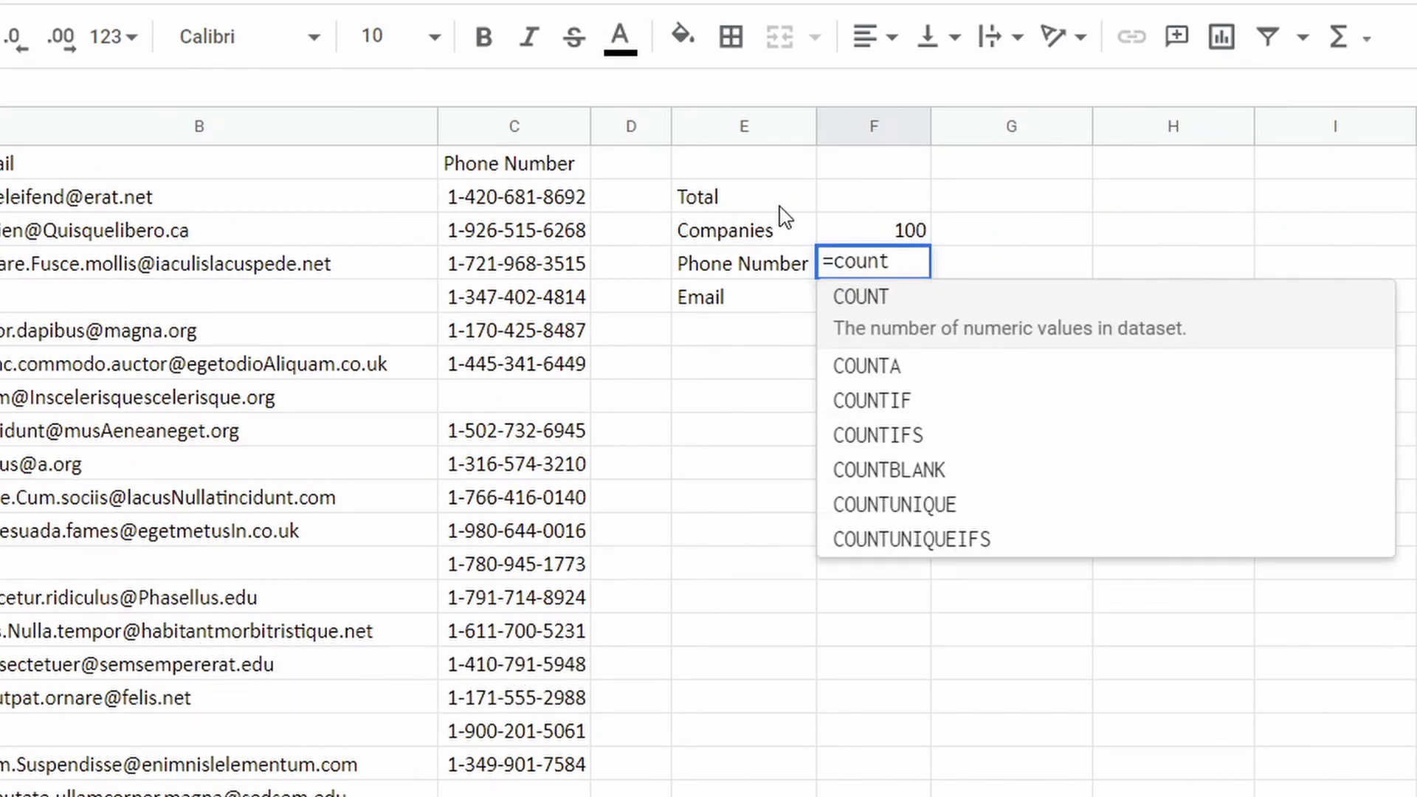
pyautogui.write('(')
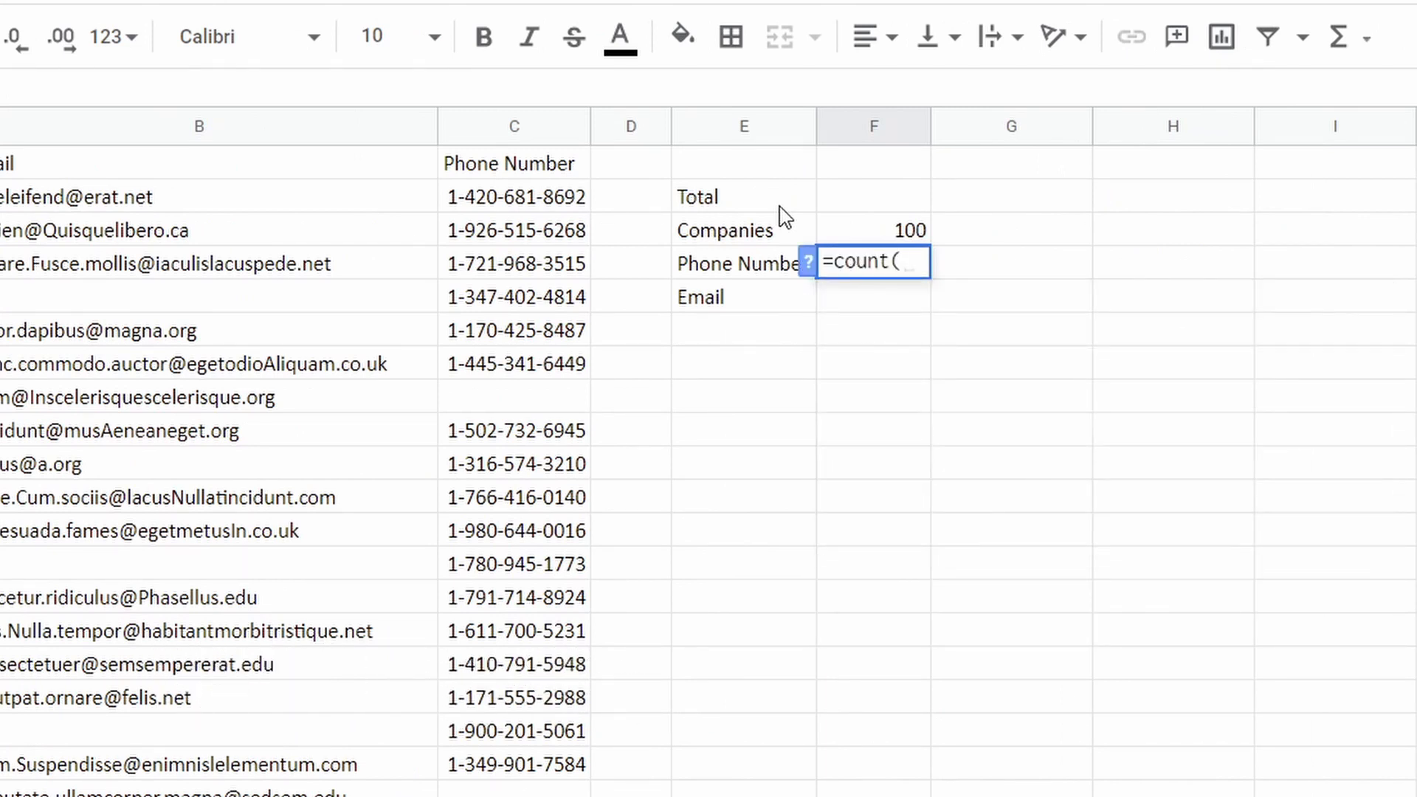
pyautogui.click(807, 263)
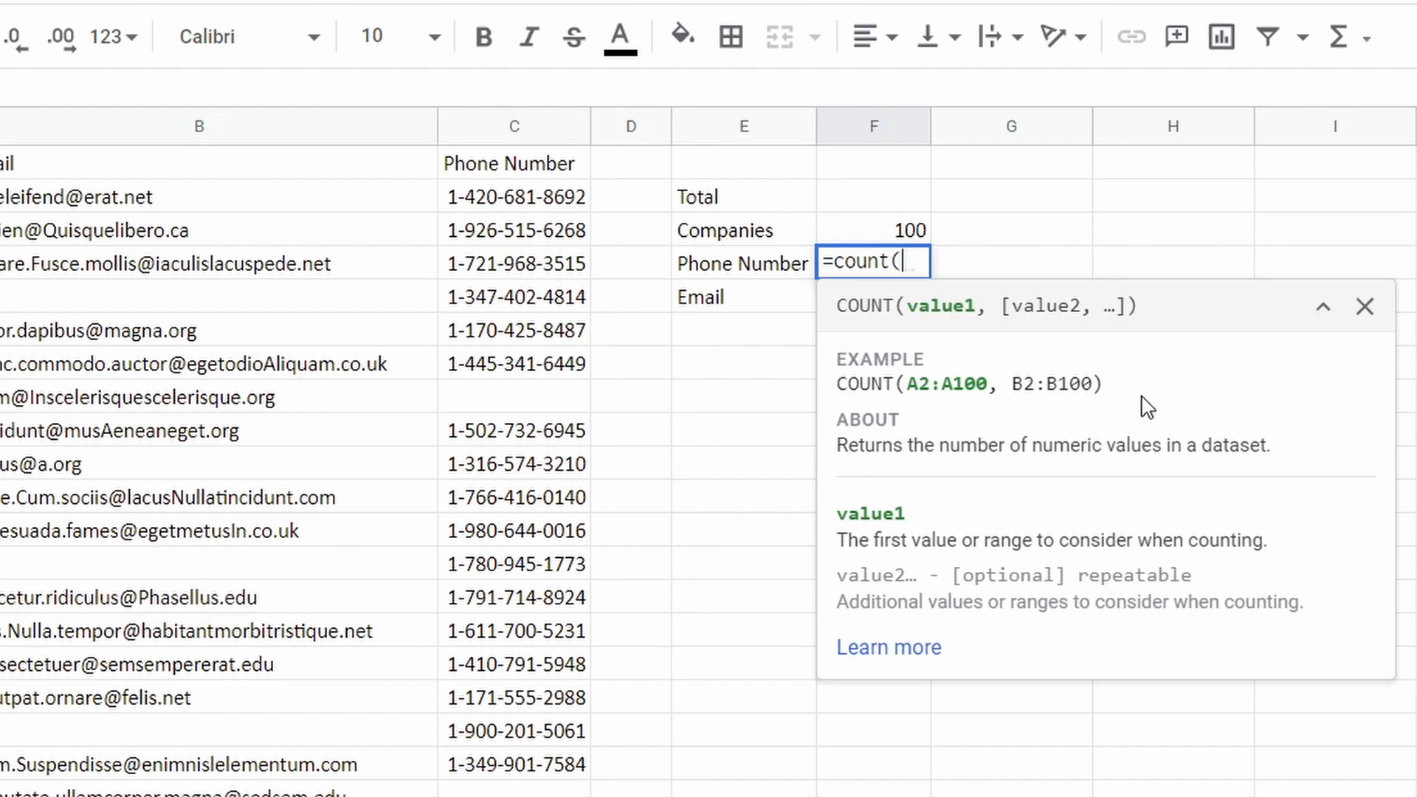
pyautogui.click(918, 264)
pyautogui.click(535, 197)
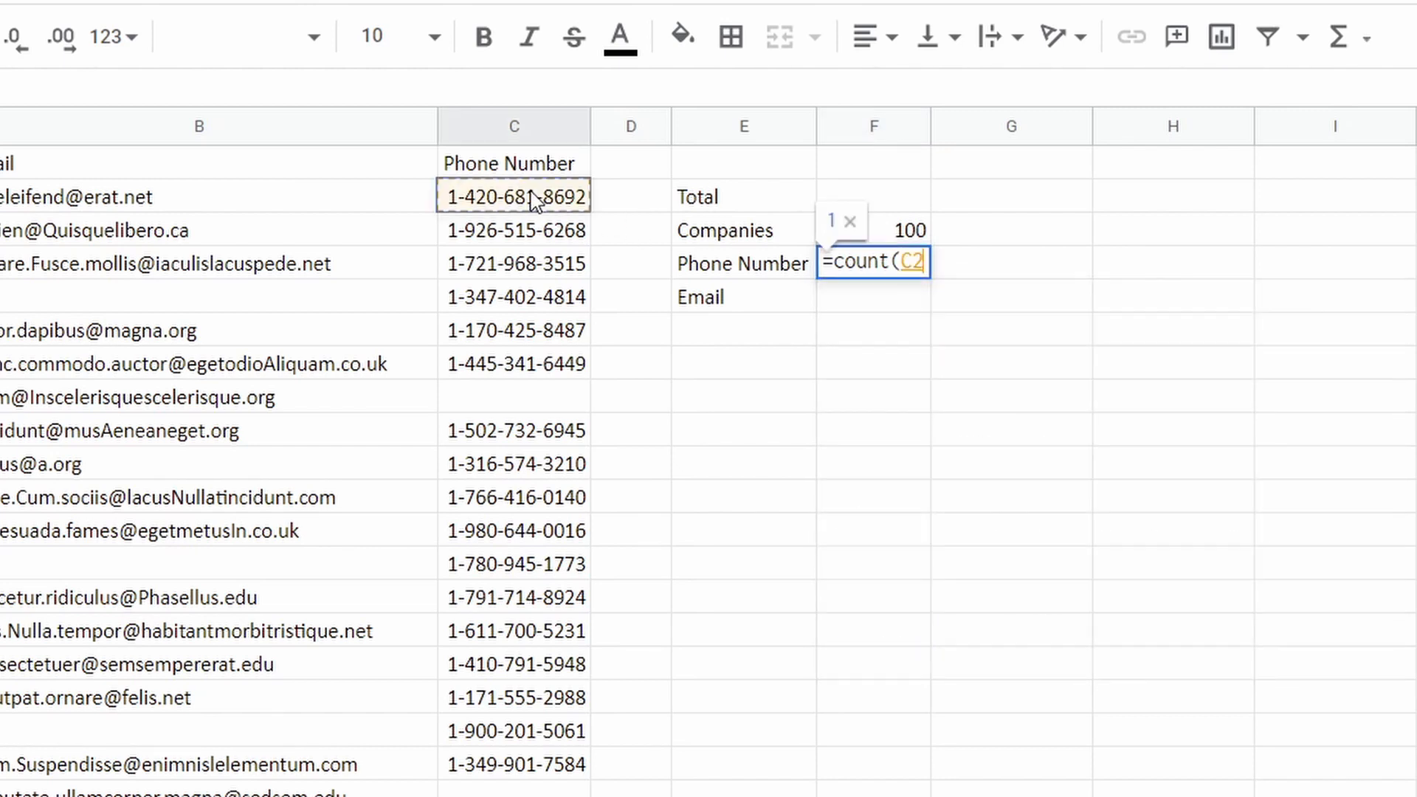
pyautogui.moveTo(535, 198); pyautogui.dragTo(539, 596)
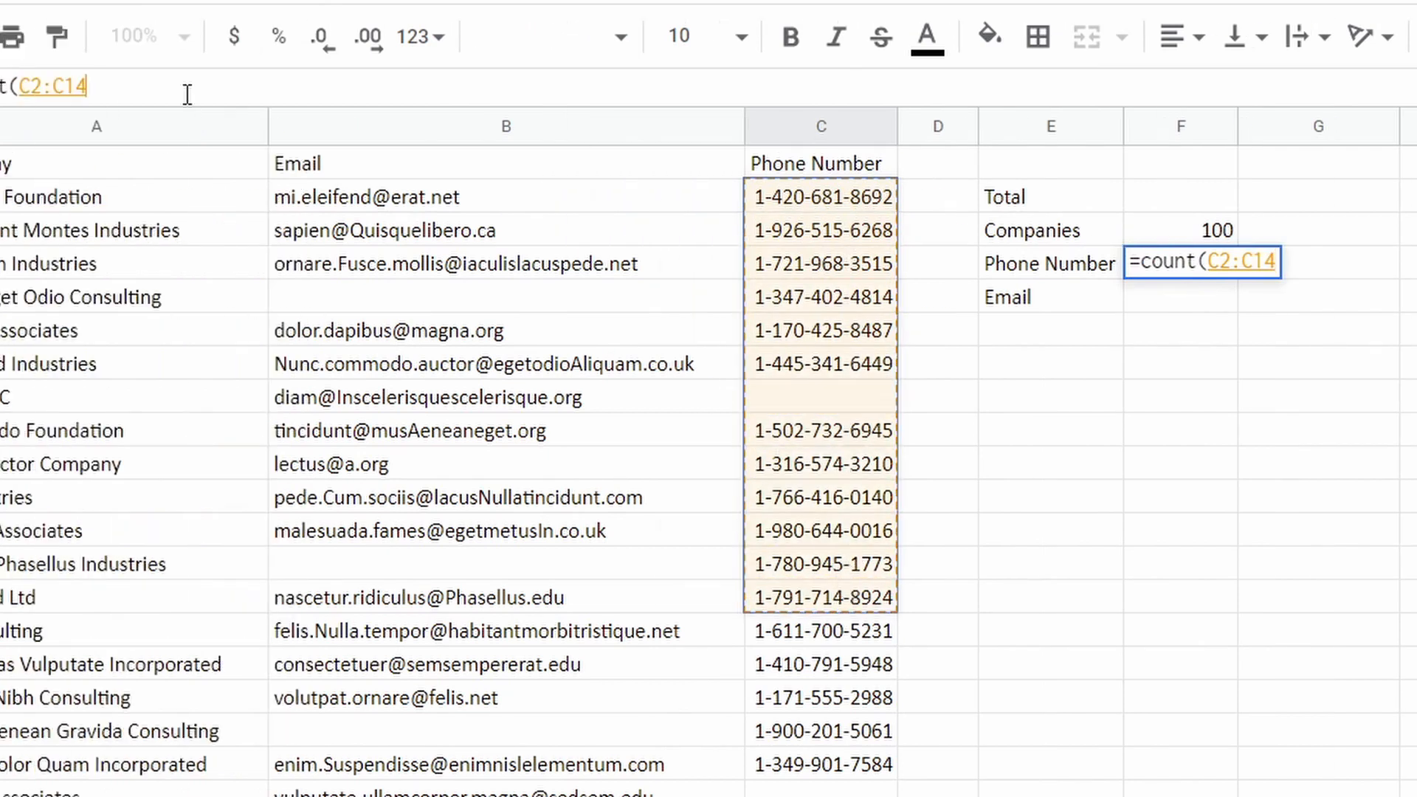
pyautogui.click(0, 94)
pyautogui.press('BackSpace')
pyautogui.press('BackSpace')
pyautogui.write('101')
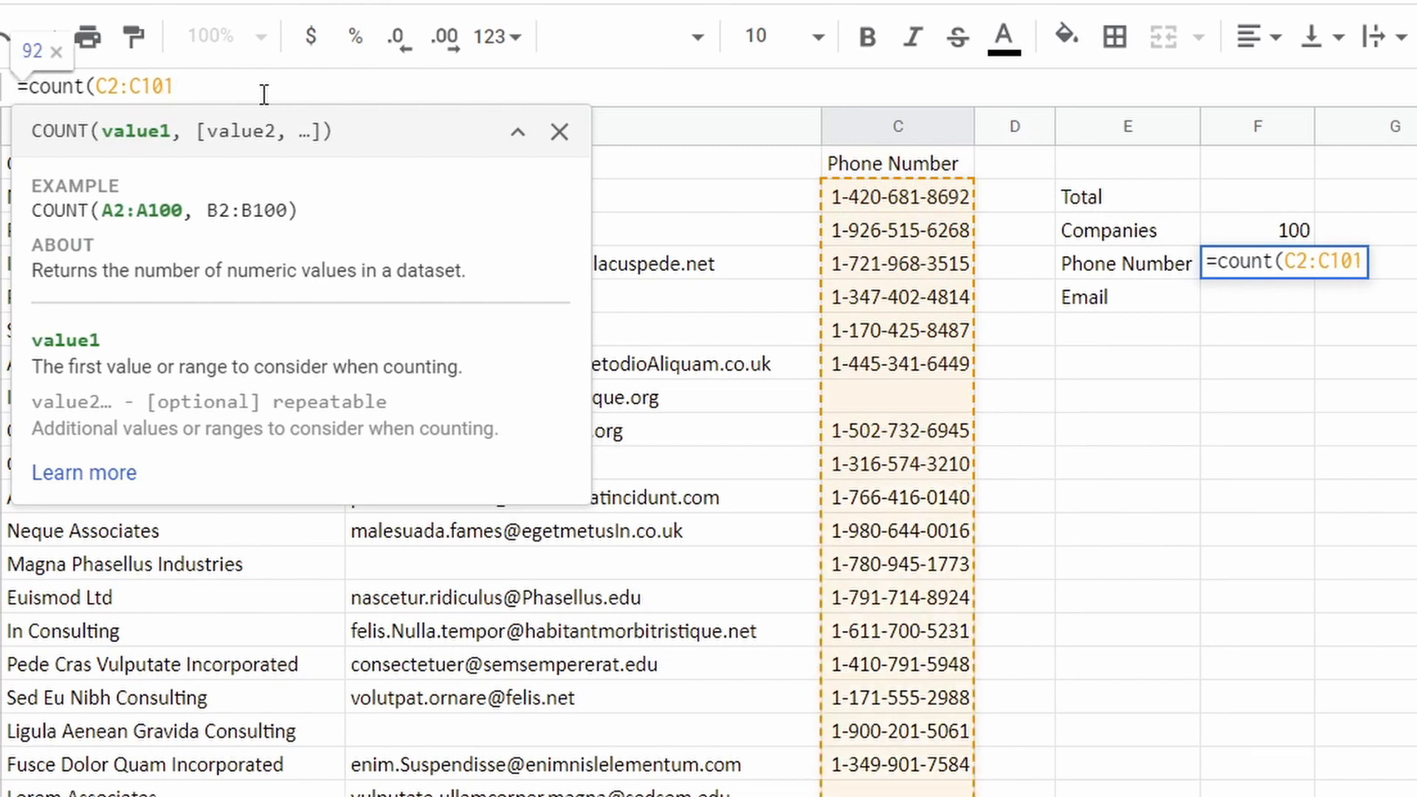
pyautogui.write(')')
pyautogui.press('Return')
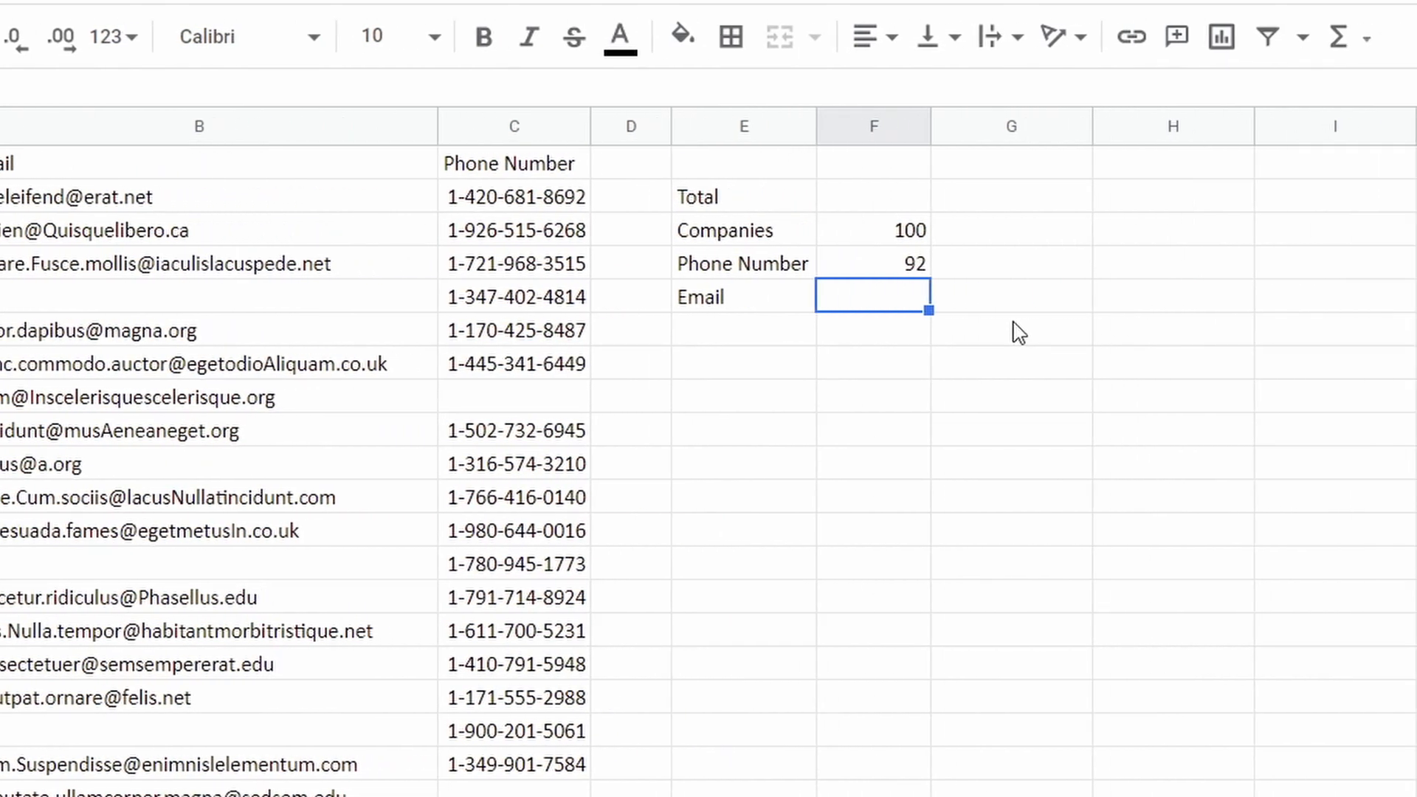
# Enter the formula =count(B2:B101) in F5 beside Email.
pyautogui.write('=count')
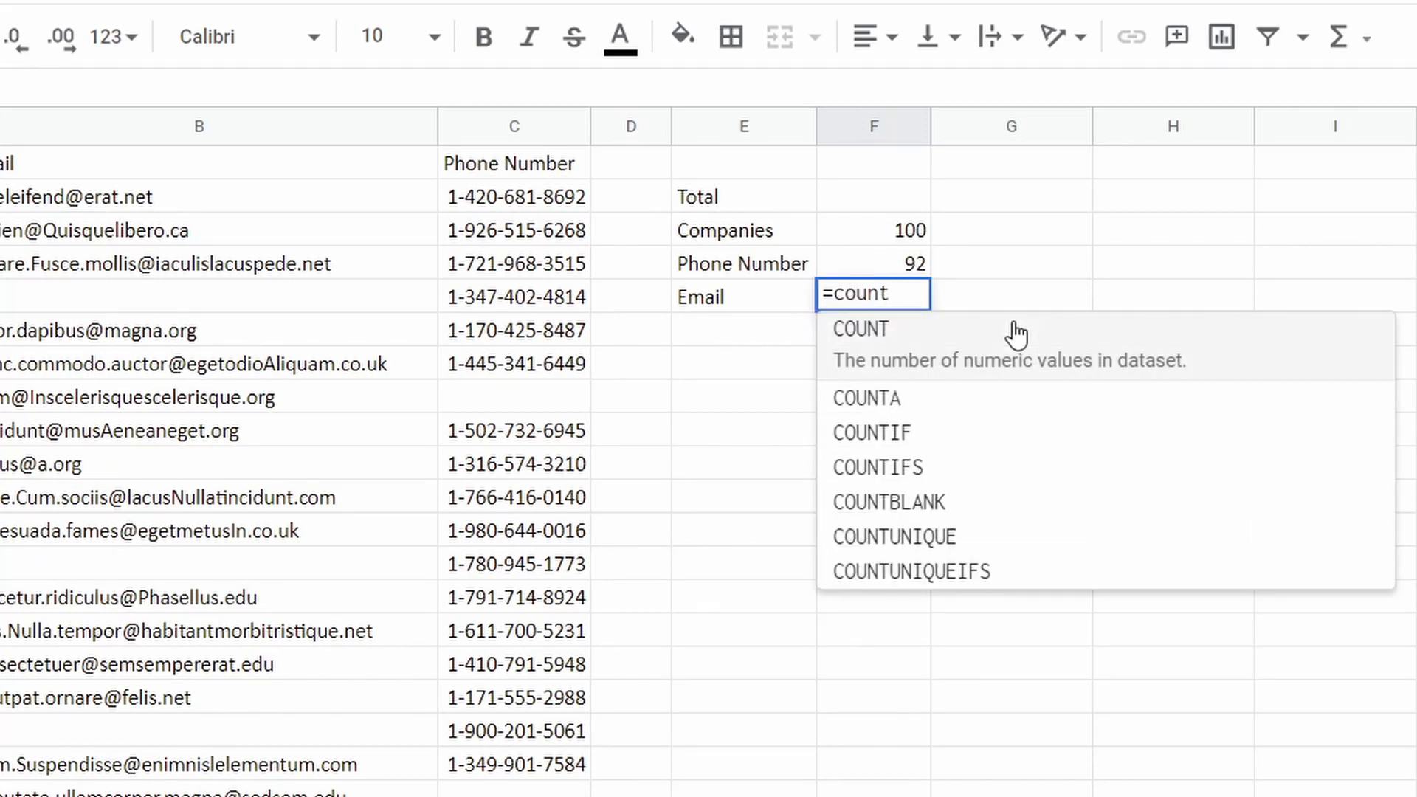
pyautogui.write('(')
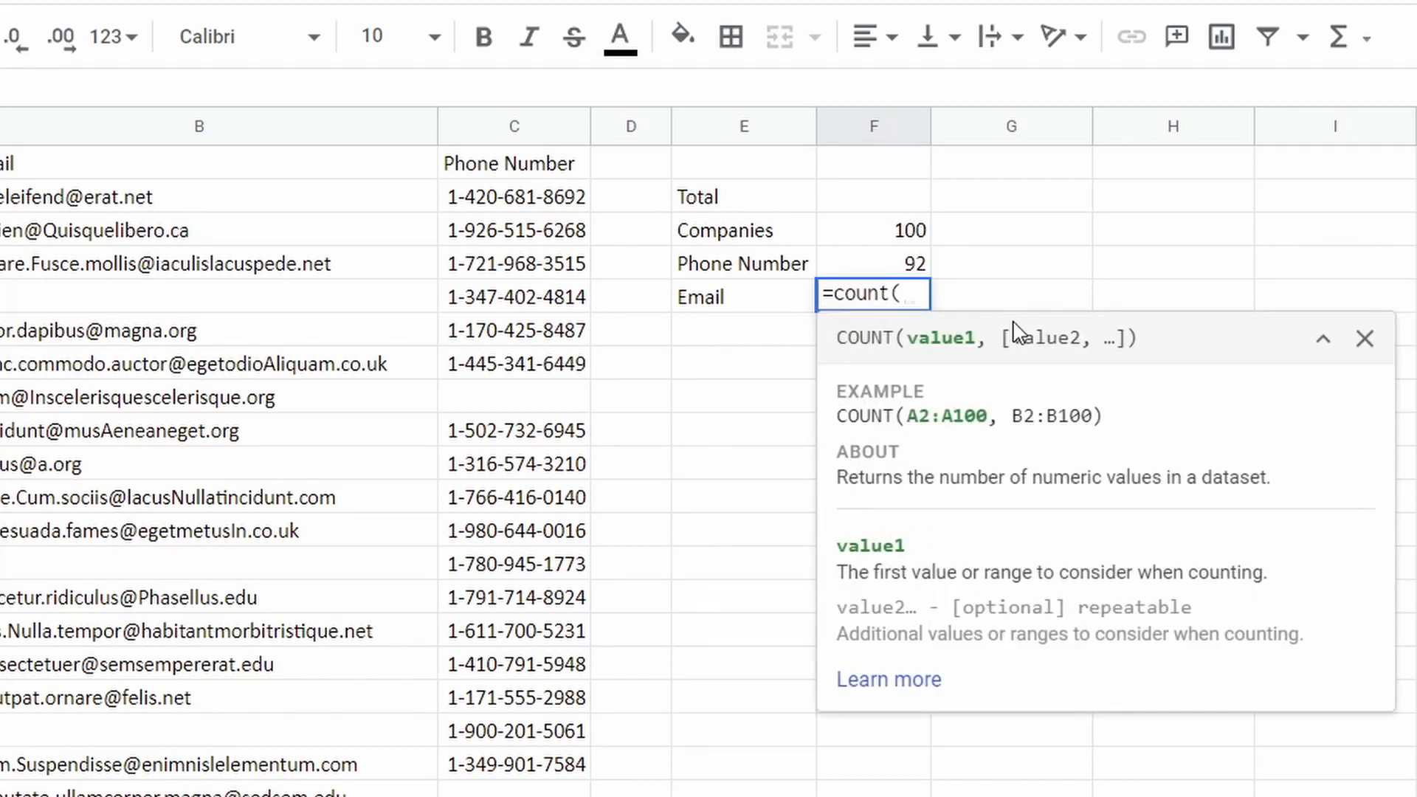
pyautogui.click(316, 203)
pyautogui.moveTo(422, 207); pyautogui.dragTo(443, 498)
pyautogui.press('BackSpace')
pyautogui.write('01)')
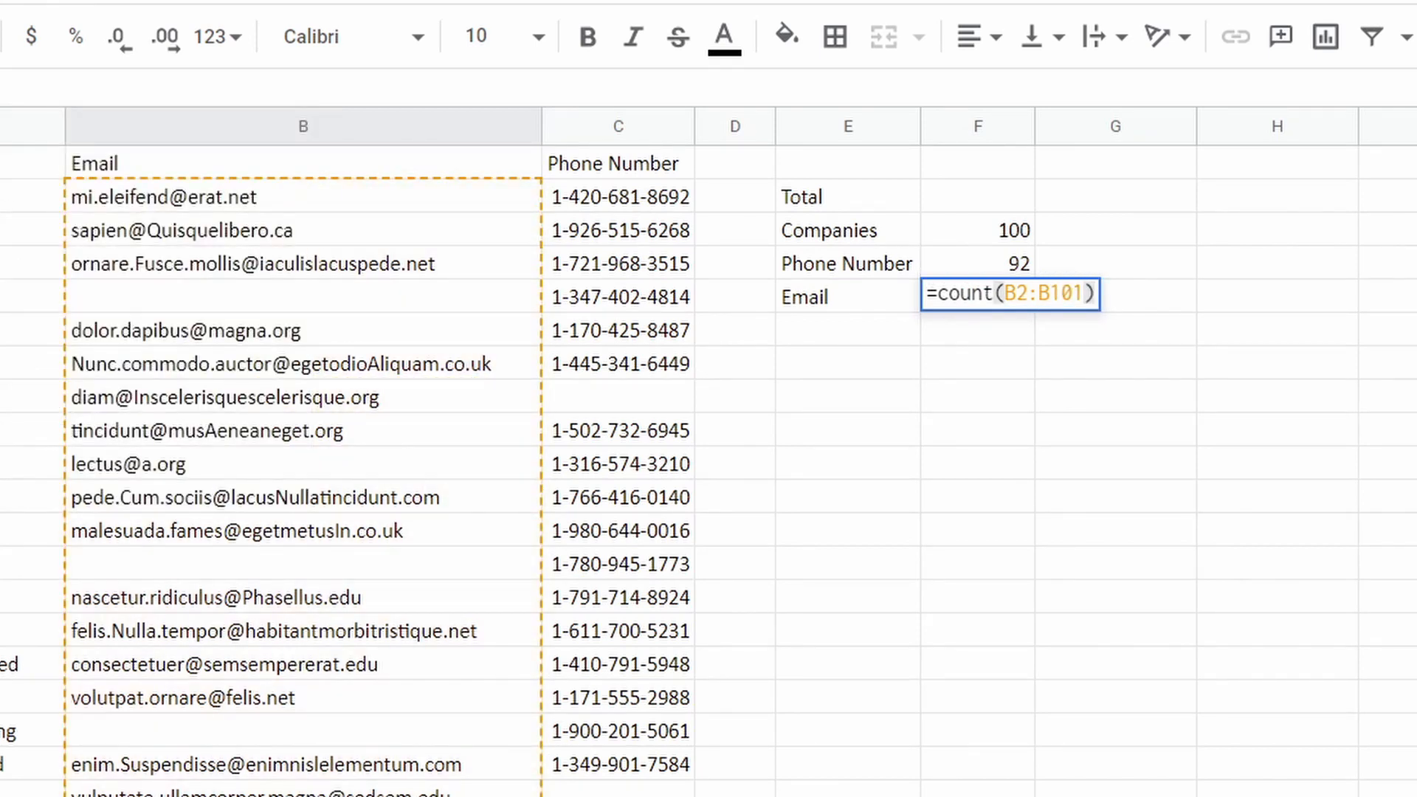
pyautogui.press('Return')
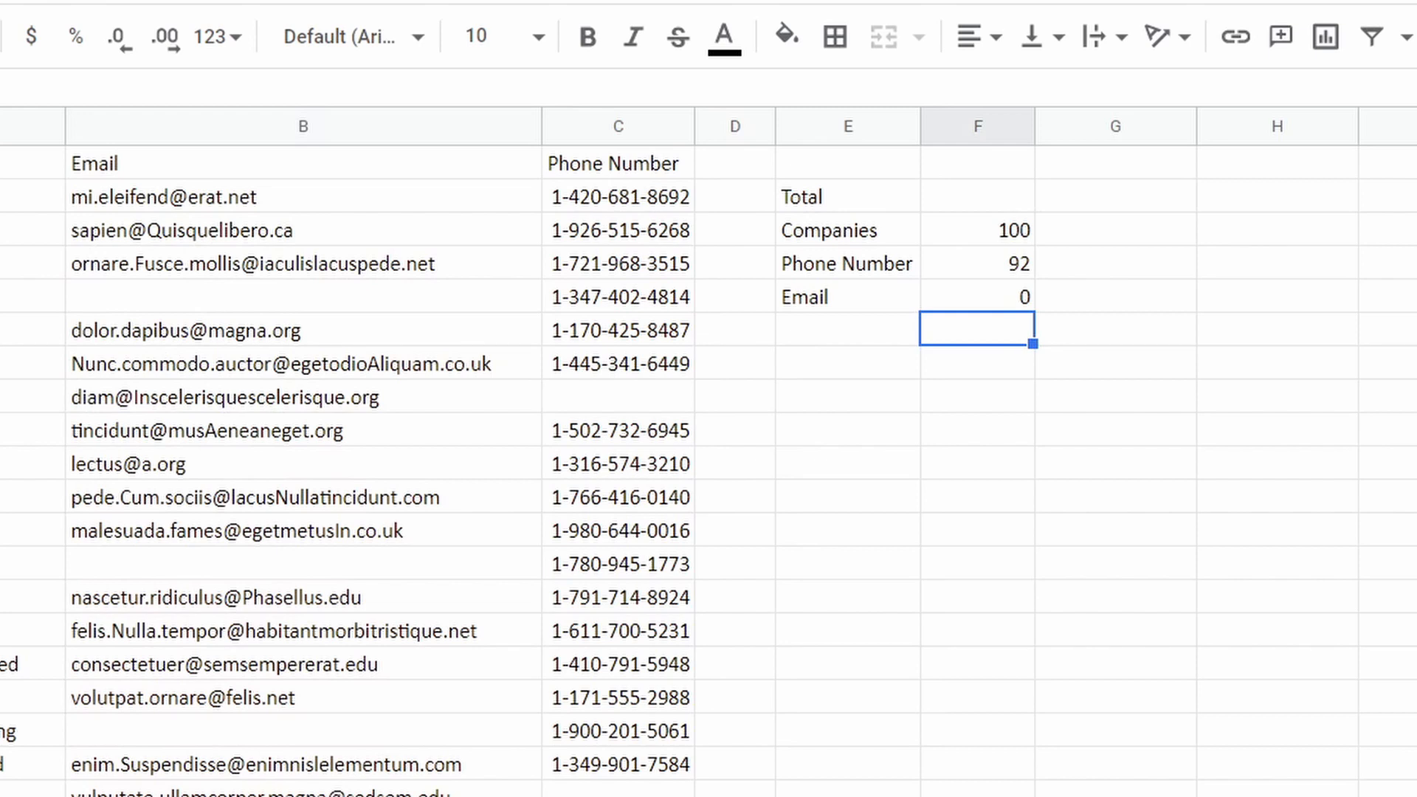
# Compare the Email and Phone Number count cells and open the F4 formula to inspect its range.
pyautogui.press('Up')
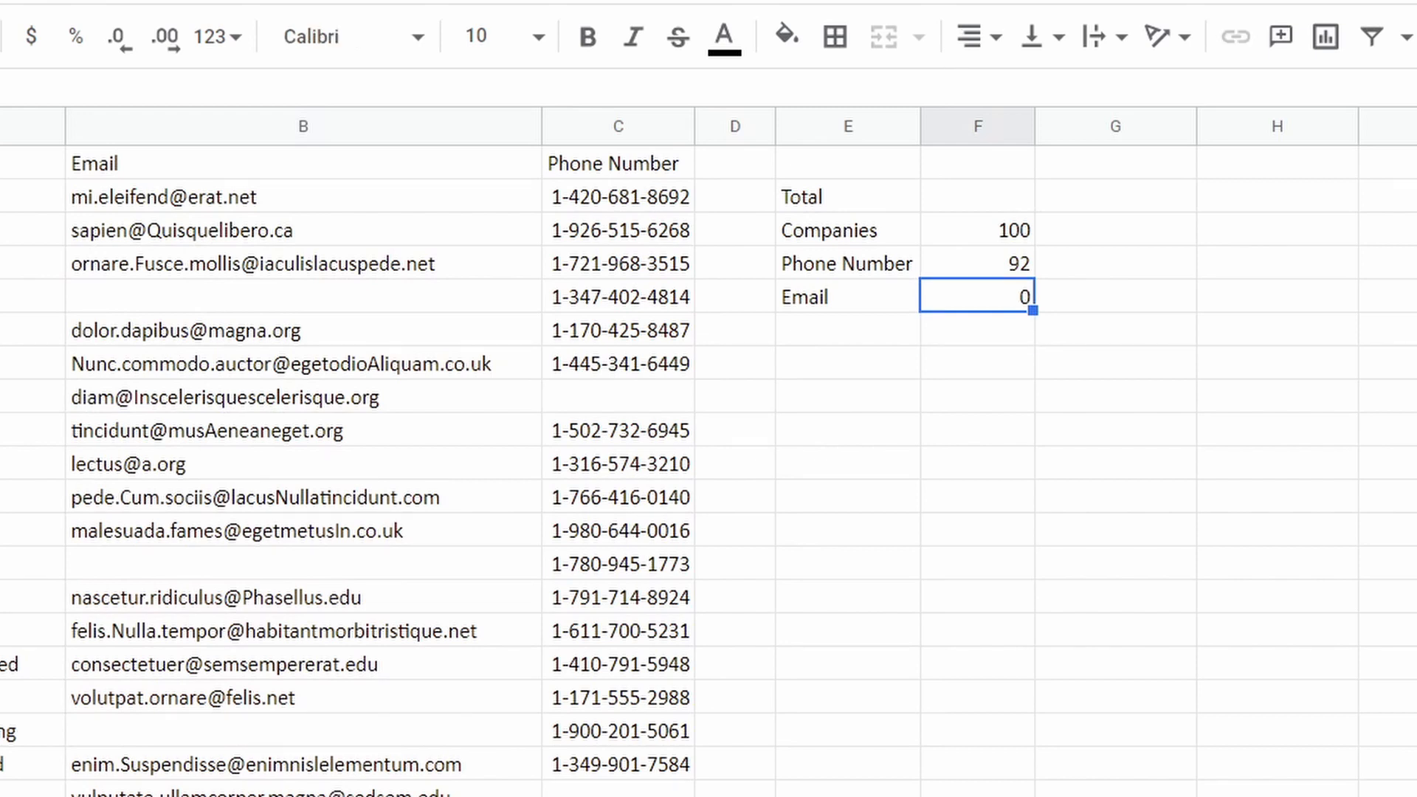
pyautogui.press('Up')
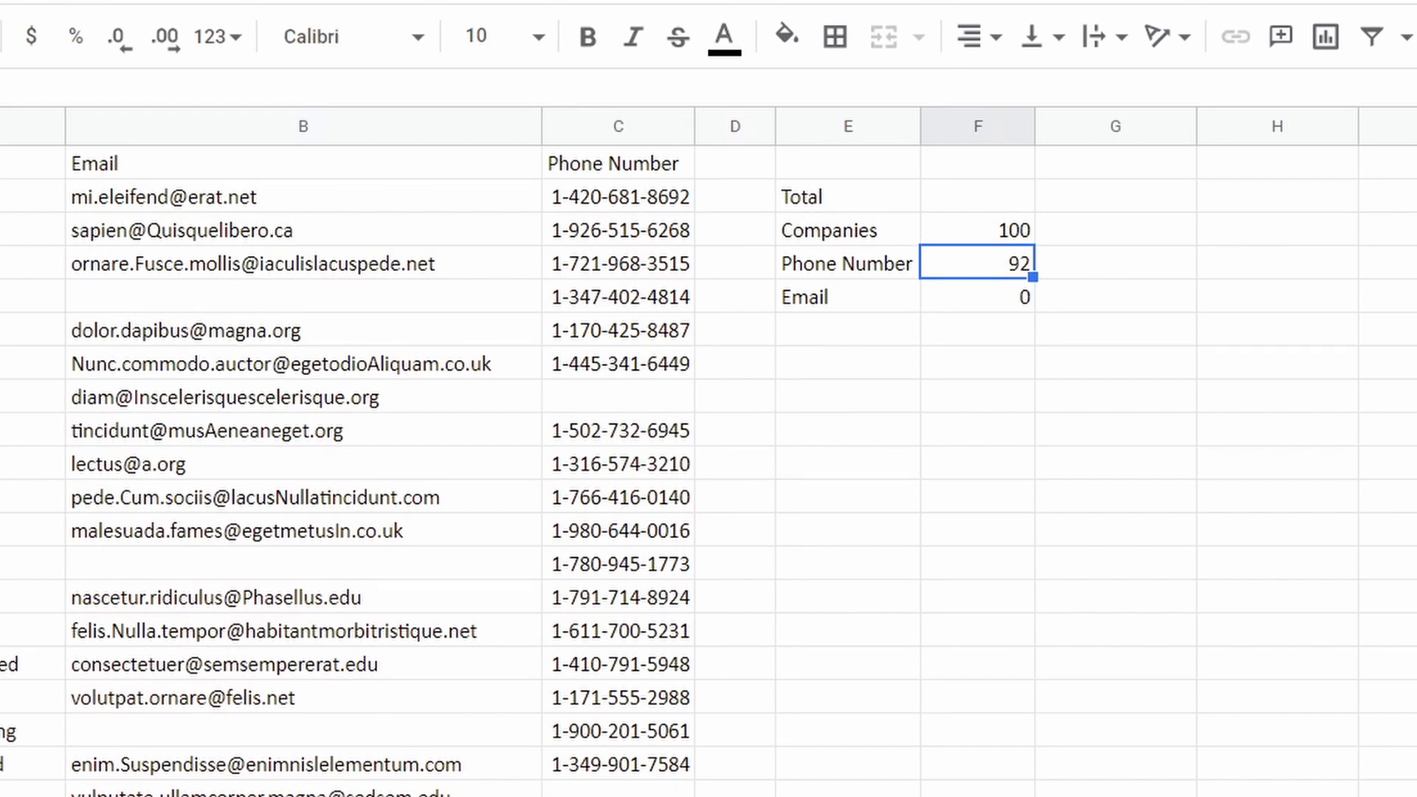
pyautogui.press('Down')
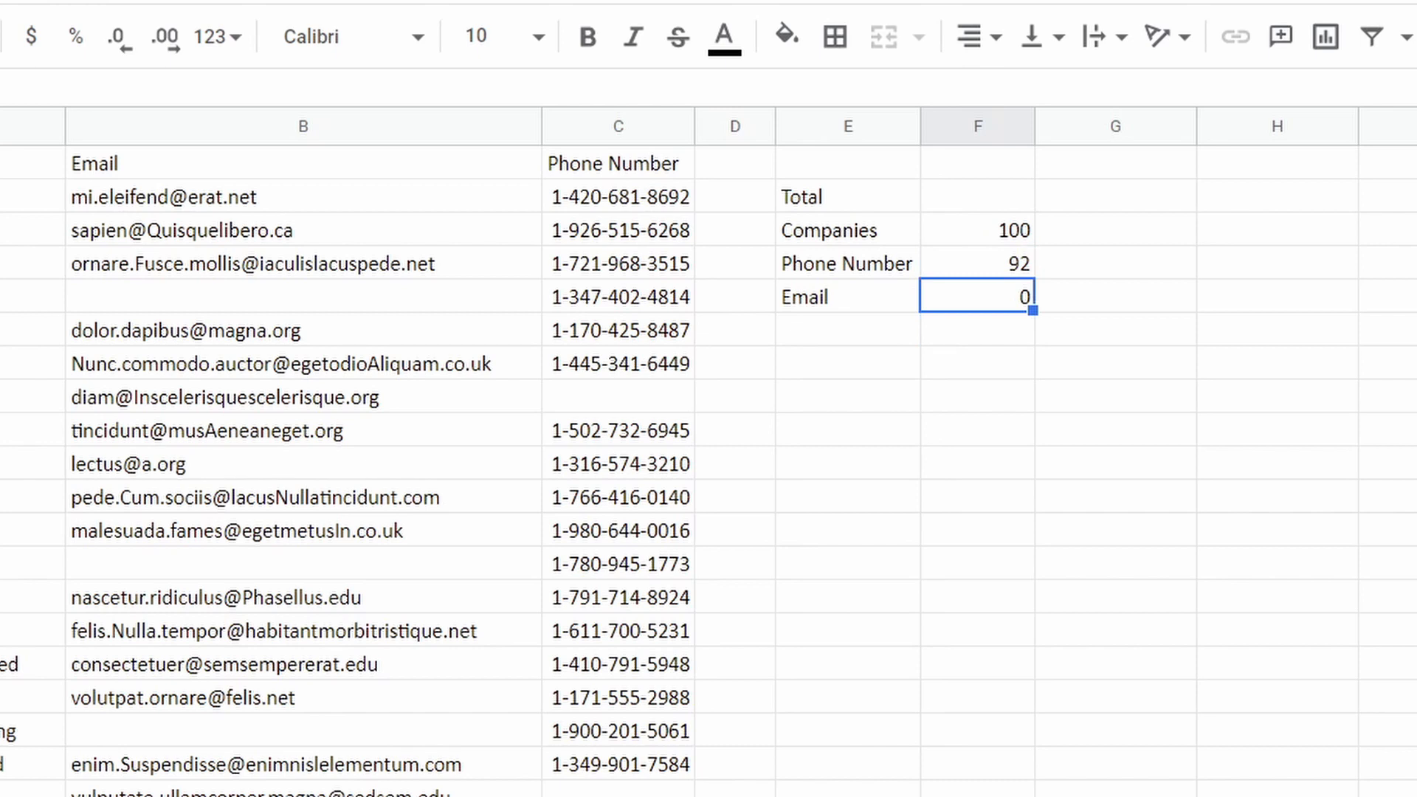
pyautogui.press('Up')
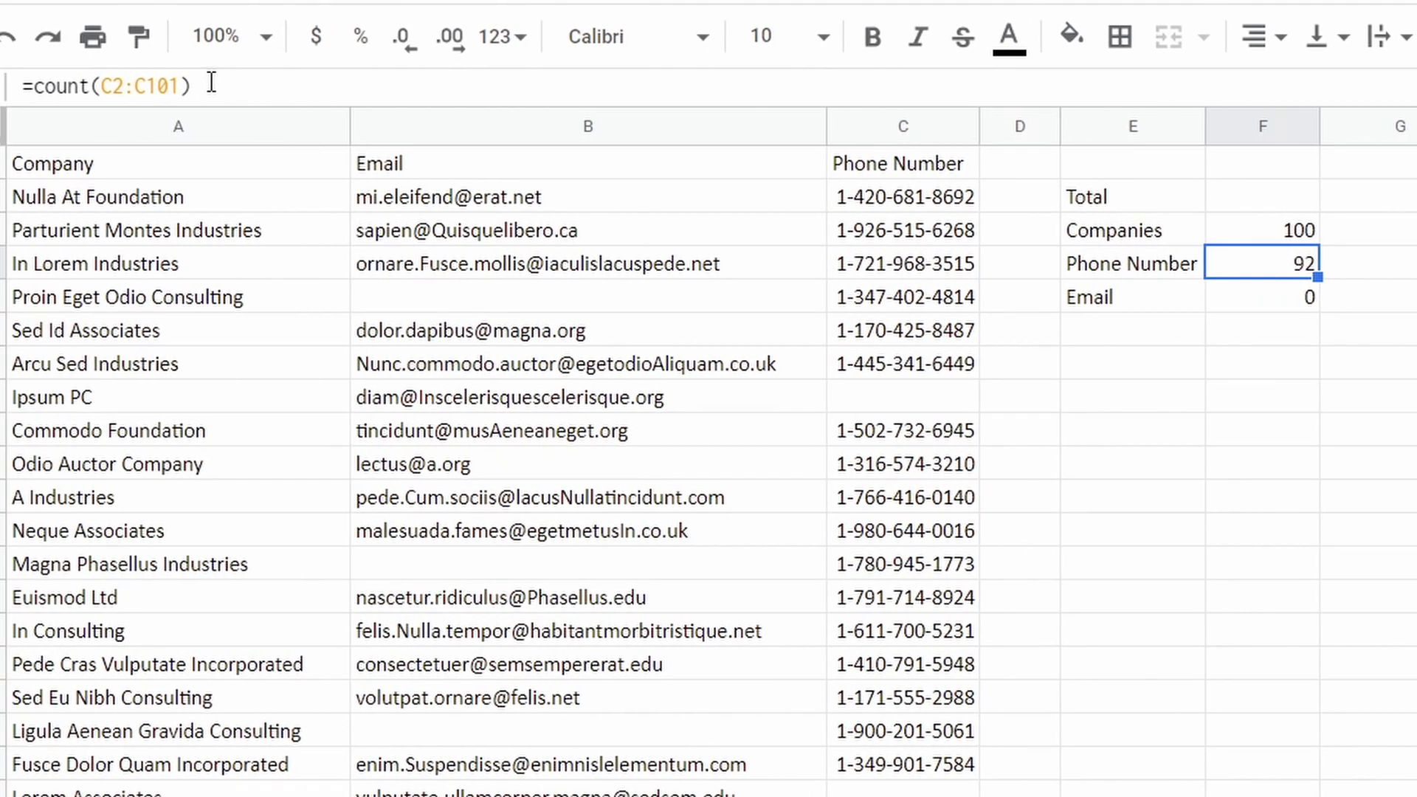
pyautogui.click(88, 86)
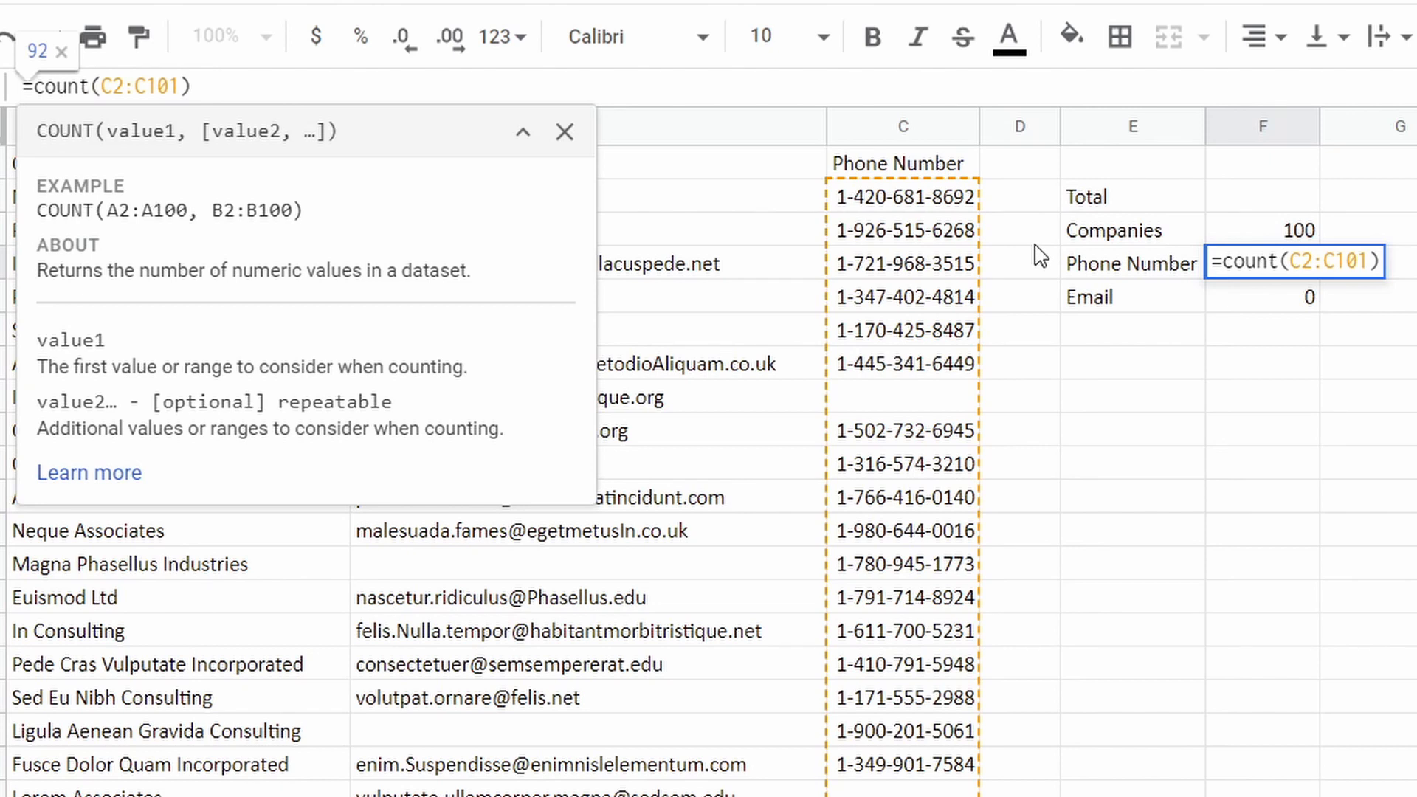
# Replace the Email count formula in F5 with =counta(B2:B101) and highlight the email entries from B2 down.
pyautogui.press('Return')
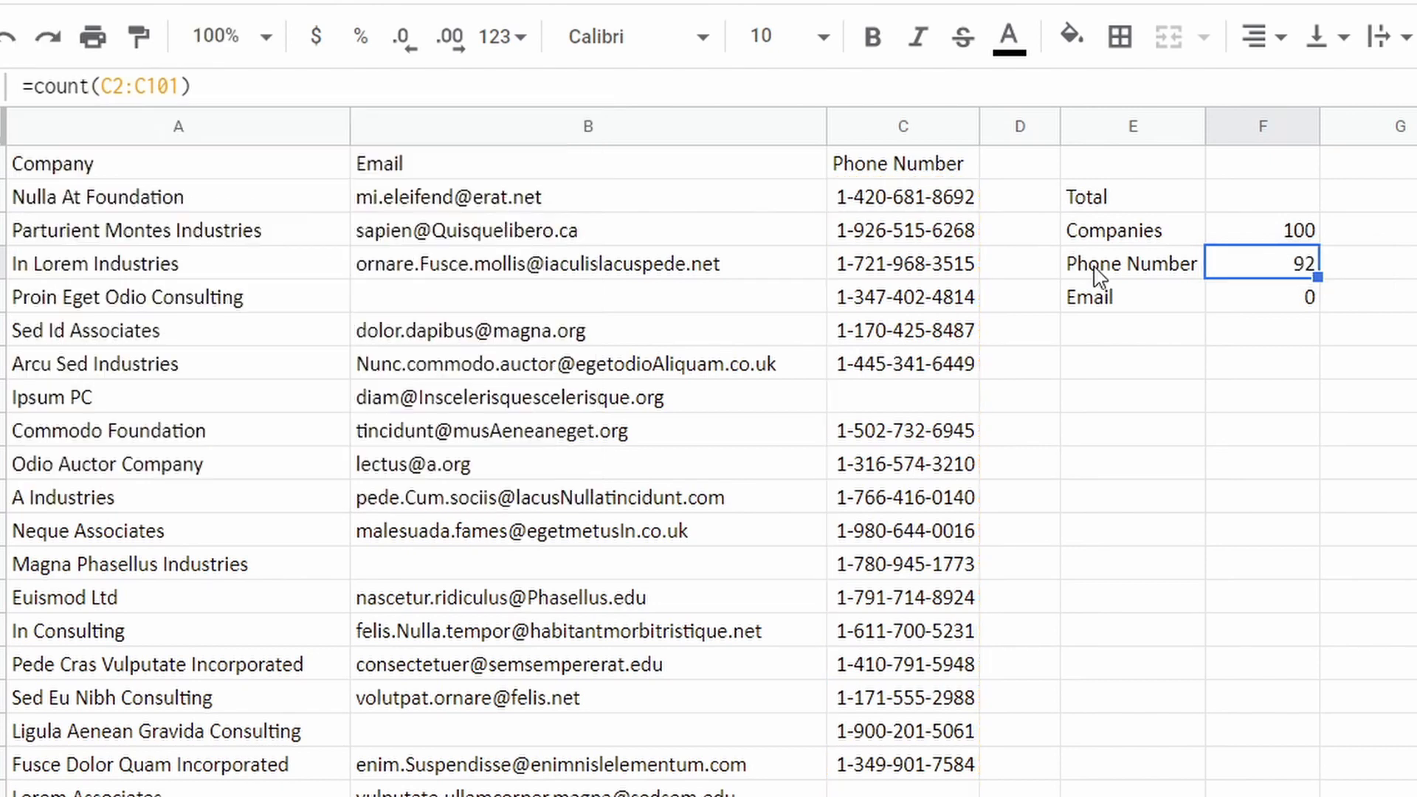
pyautogui.click(1286, 307)
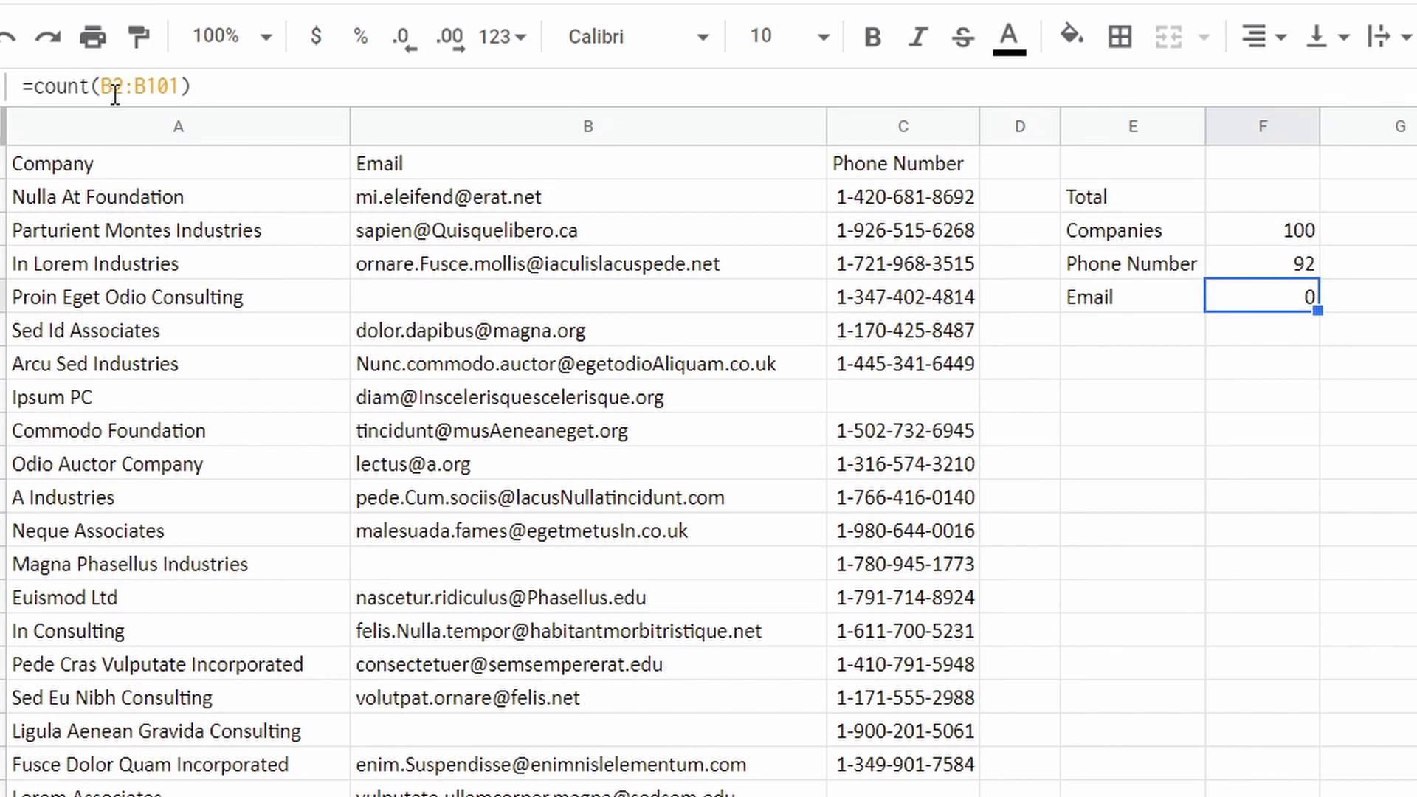
pyautogui.moveTo(91, 84); pyautogui.dragTo(673, 131)
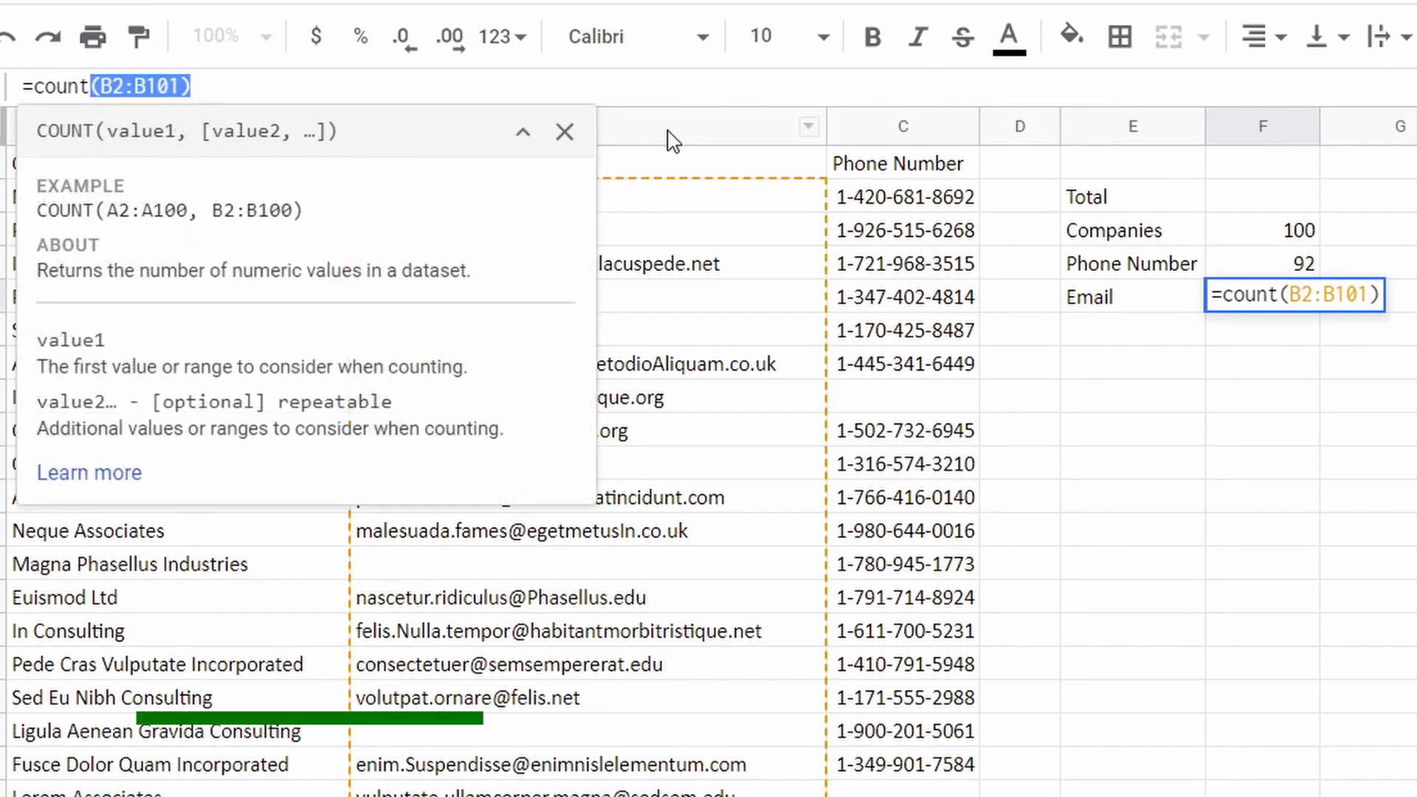
pyautogui.write('a')
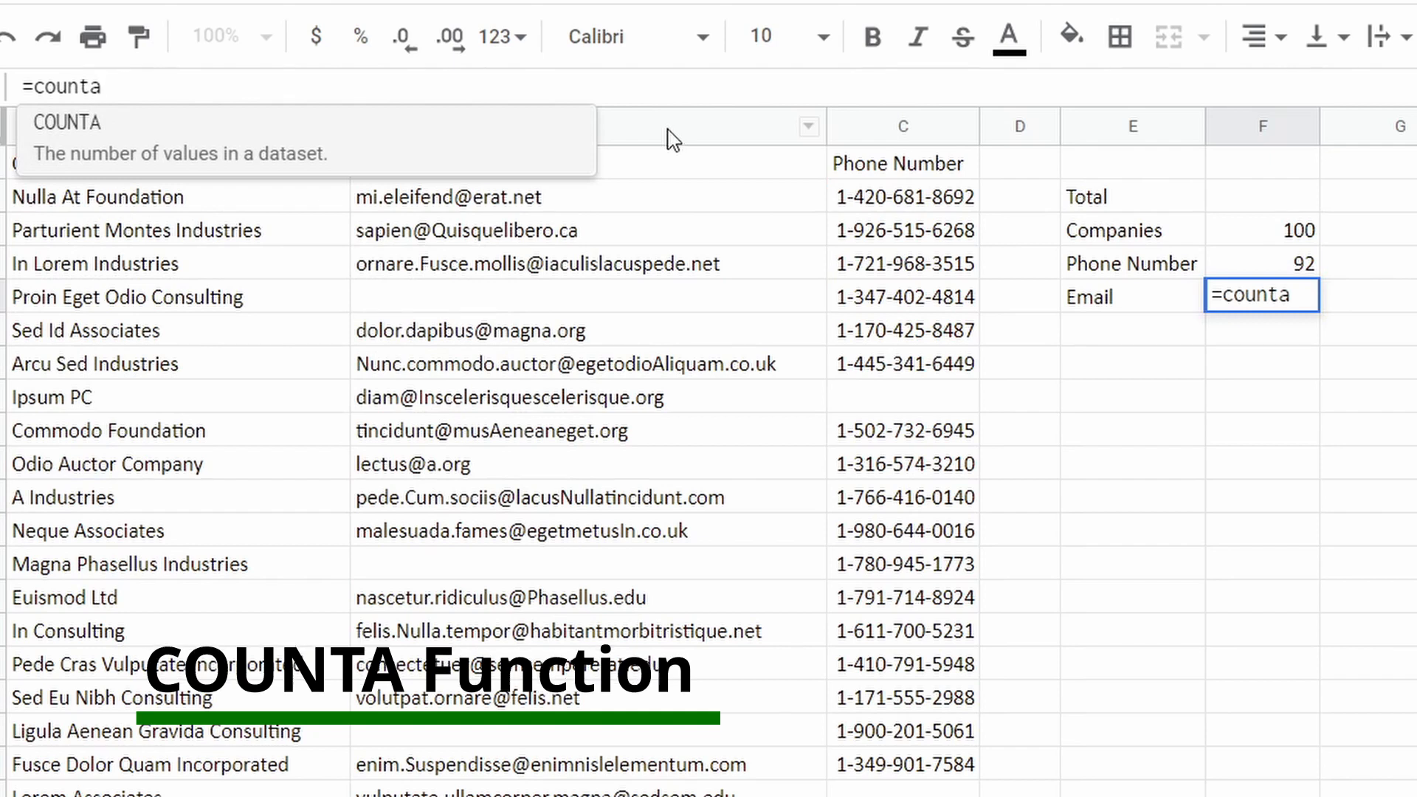
pyautogui.write('(')
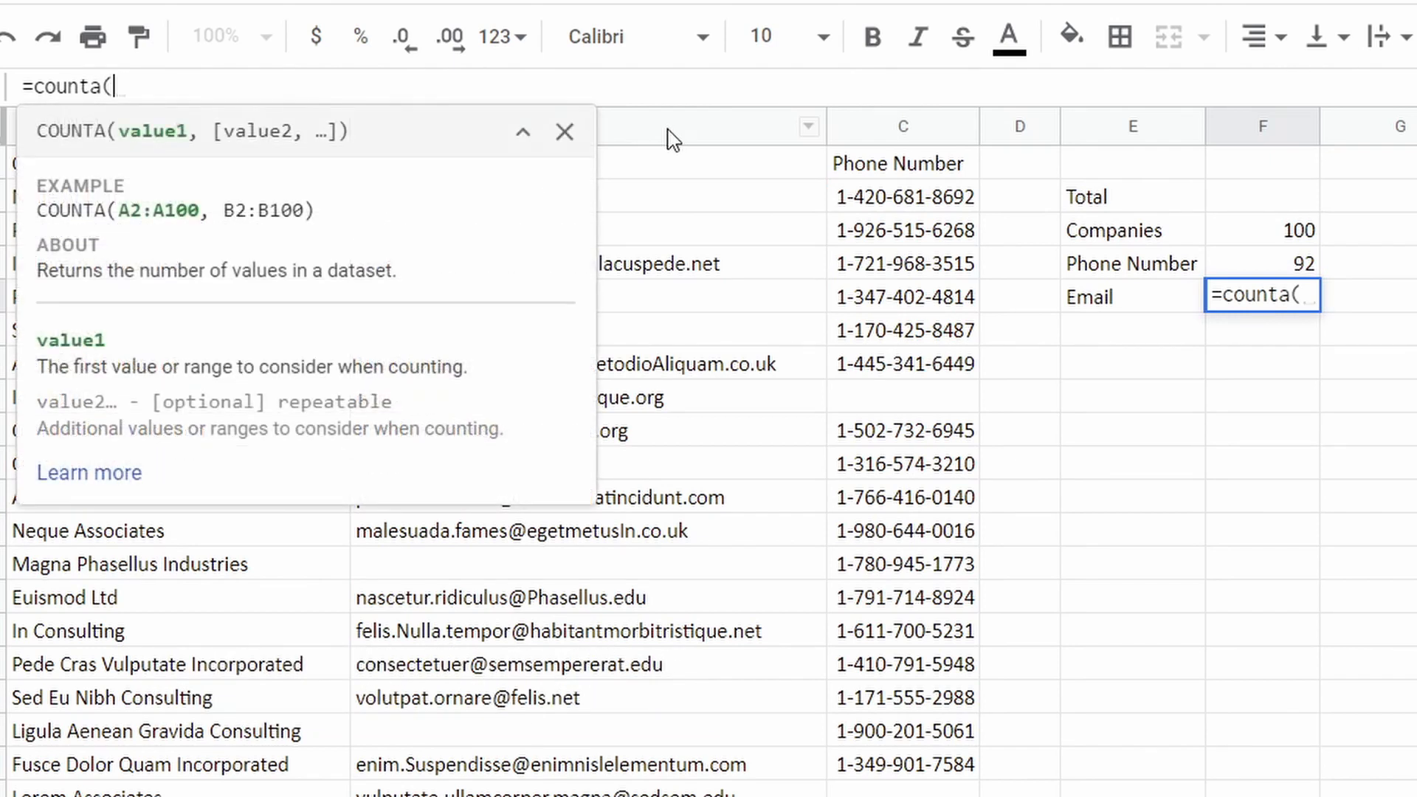
pyautogui.click(749, 215)
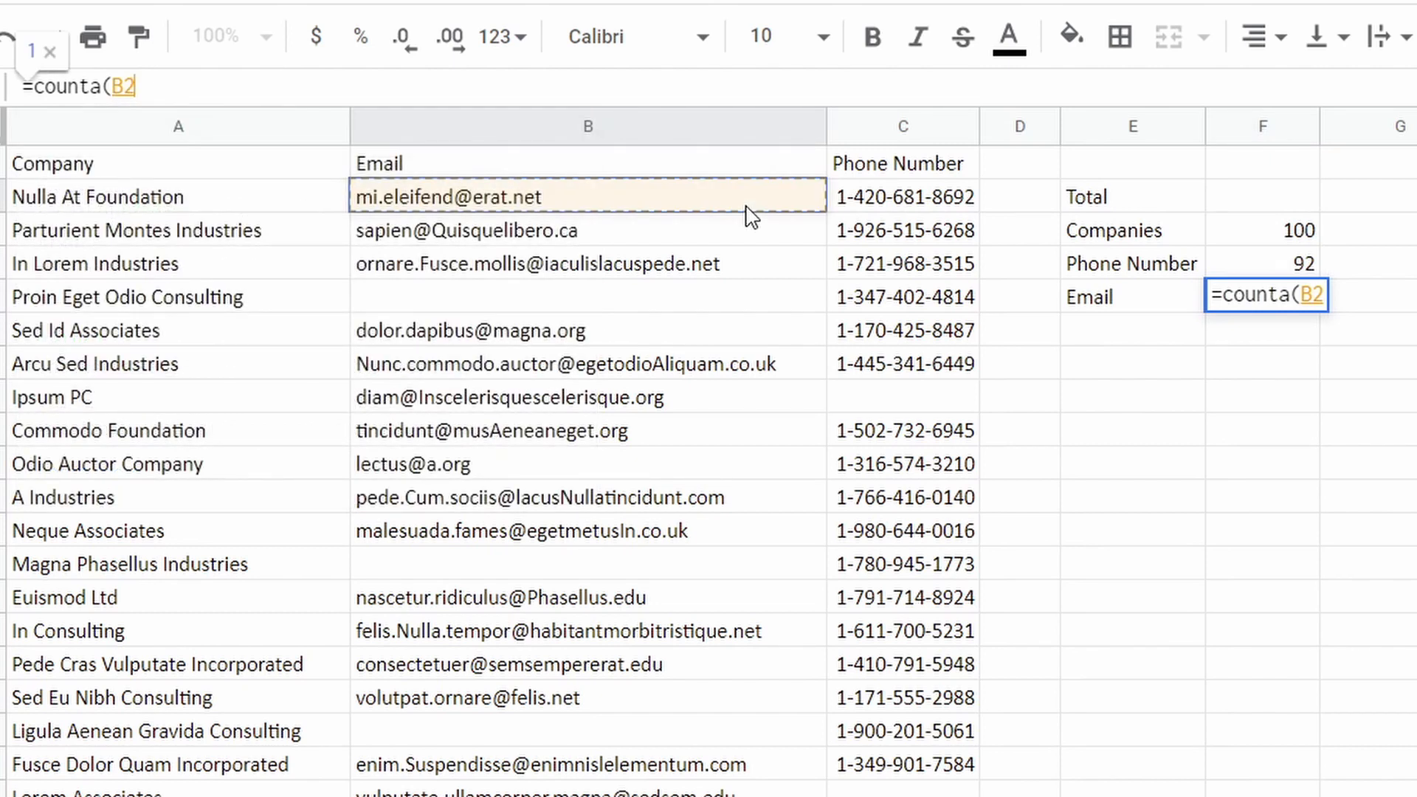
pyautogui.moveTo(749, 216); pyautogui.dragTo(712, 631)
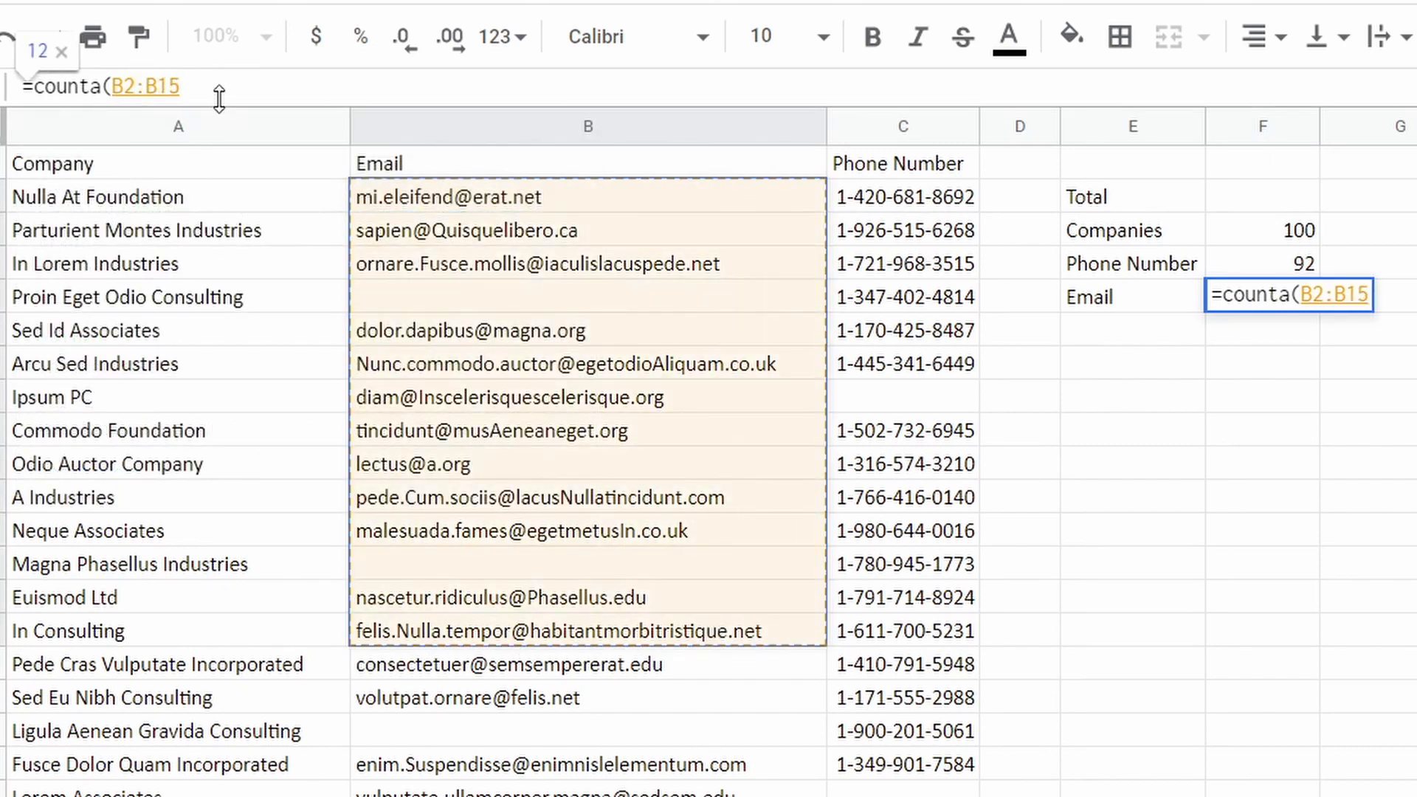
pyautogui.press('BackSpace')
pyautogui.press('BackSpace')
pyautogui.press('BackSpace')
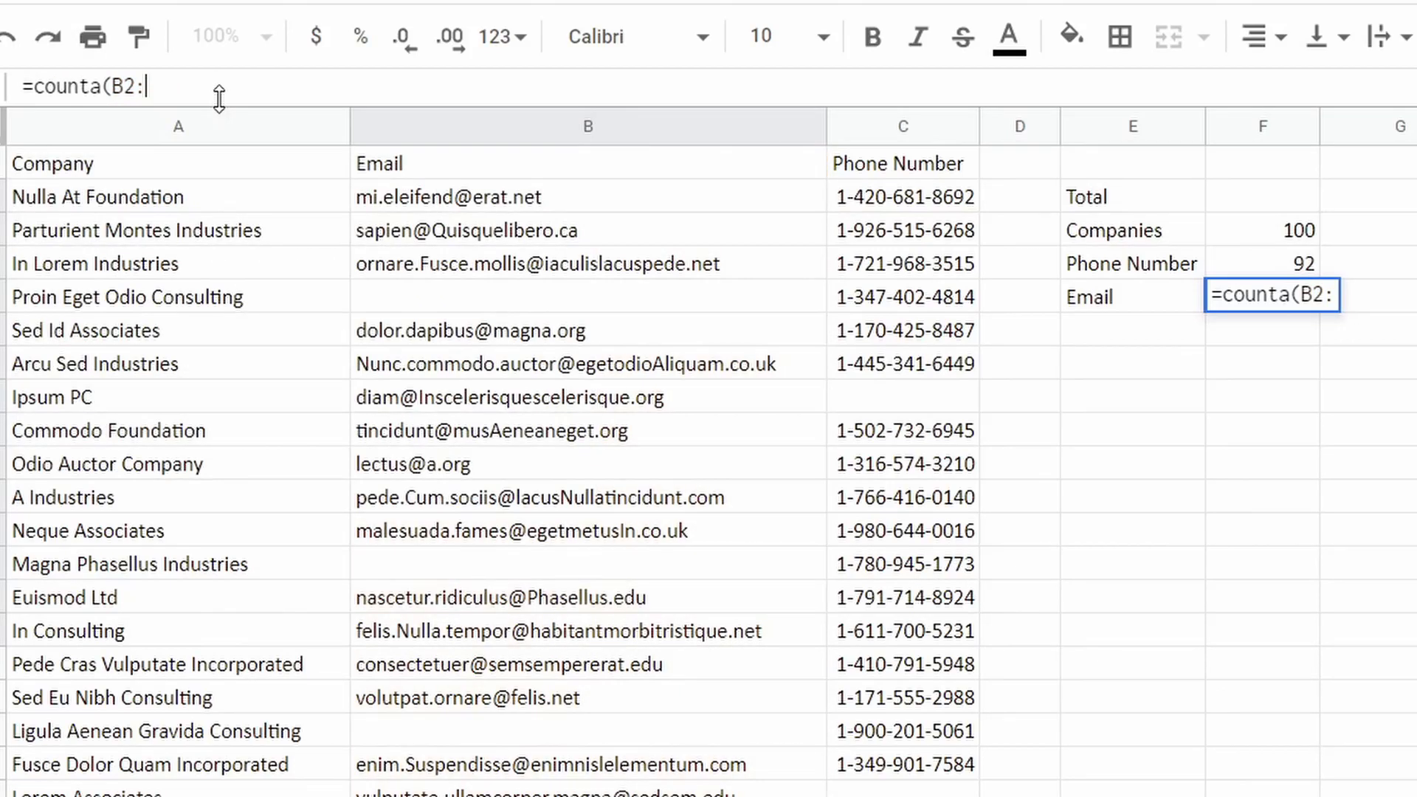
pyautogui.write('B101')
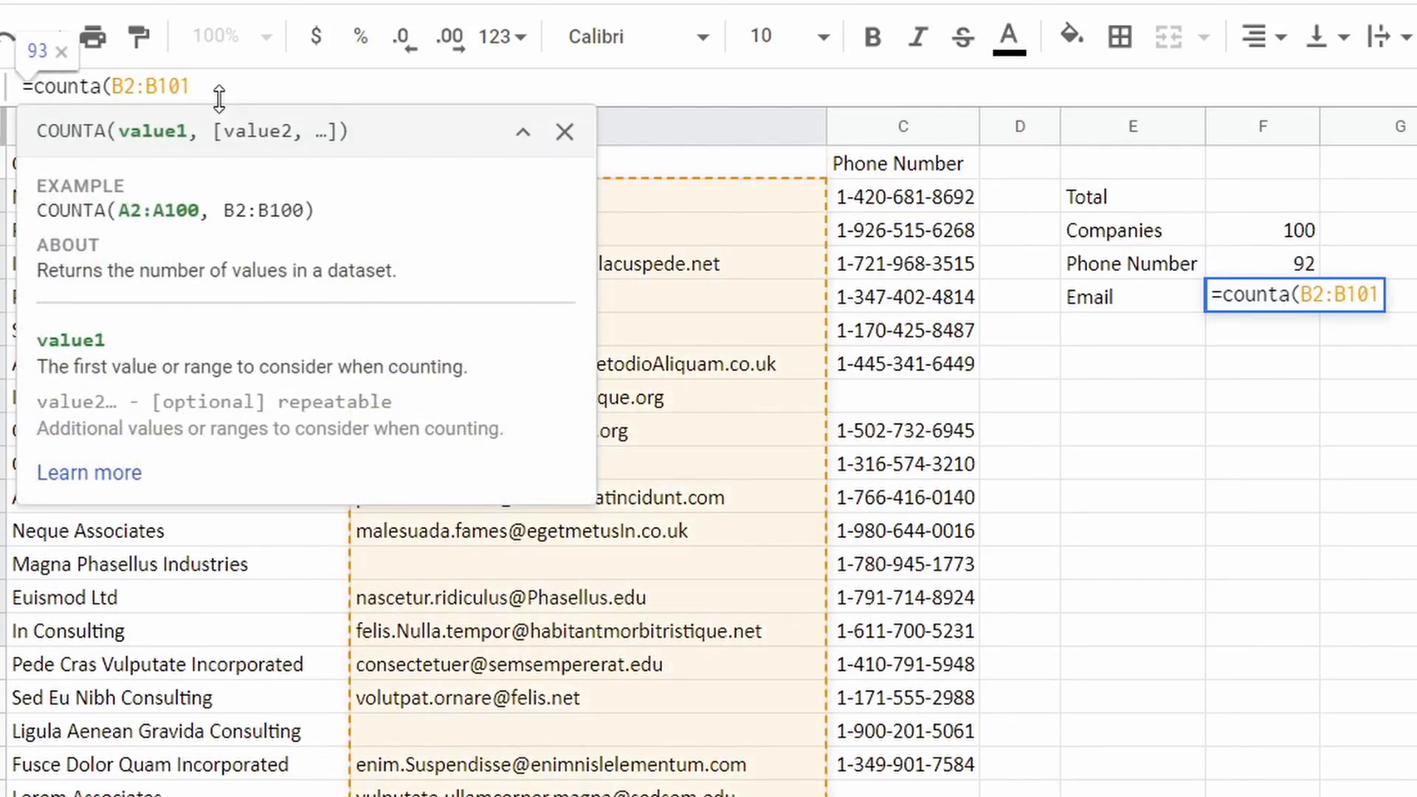
pyautogui.write(')')
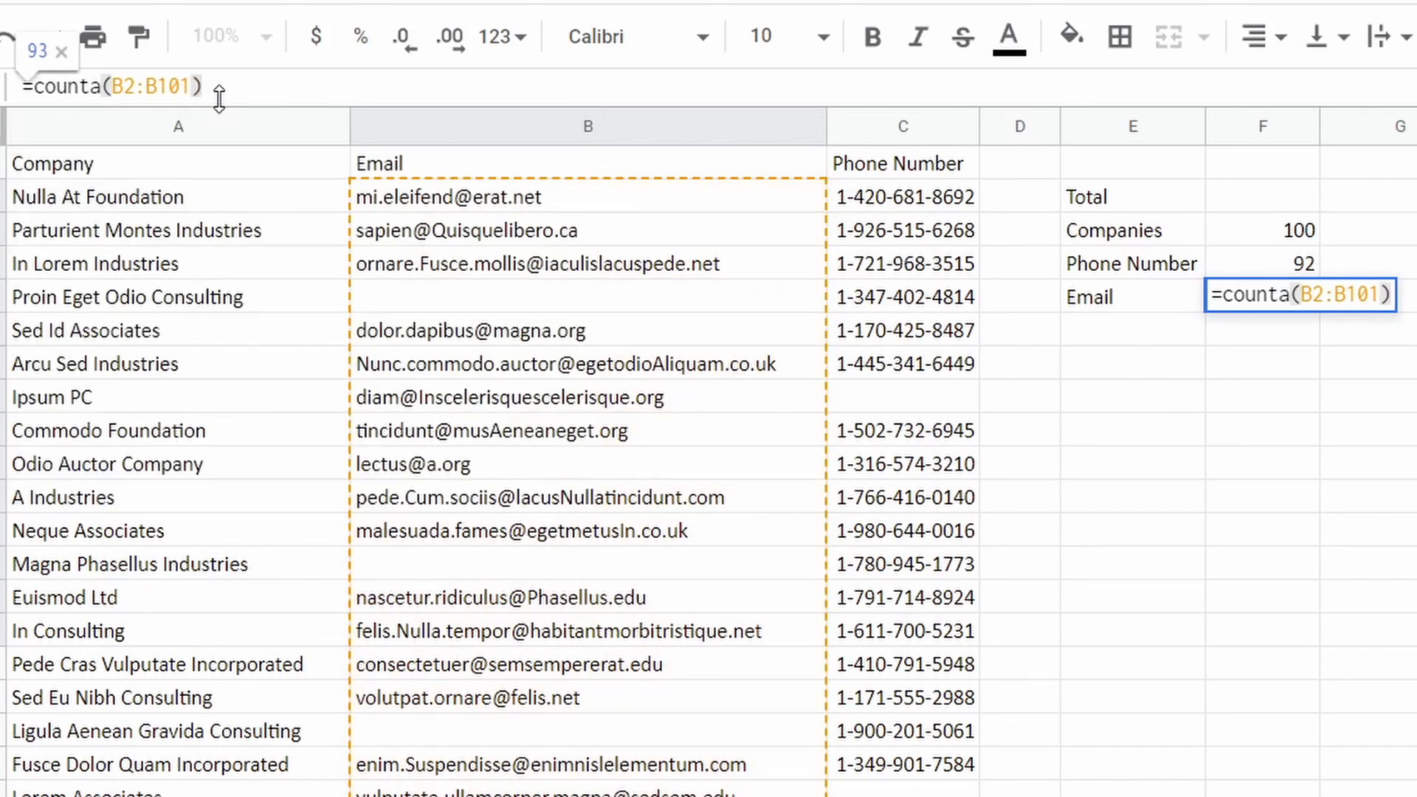
pyautogui.press('Return')
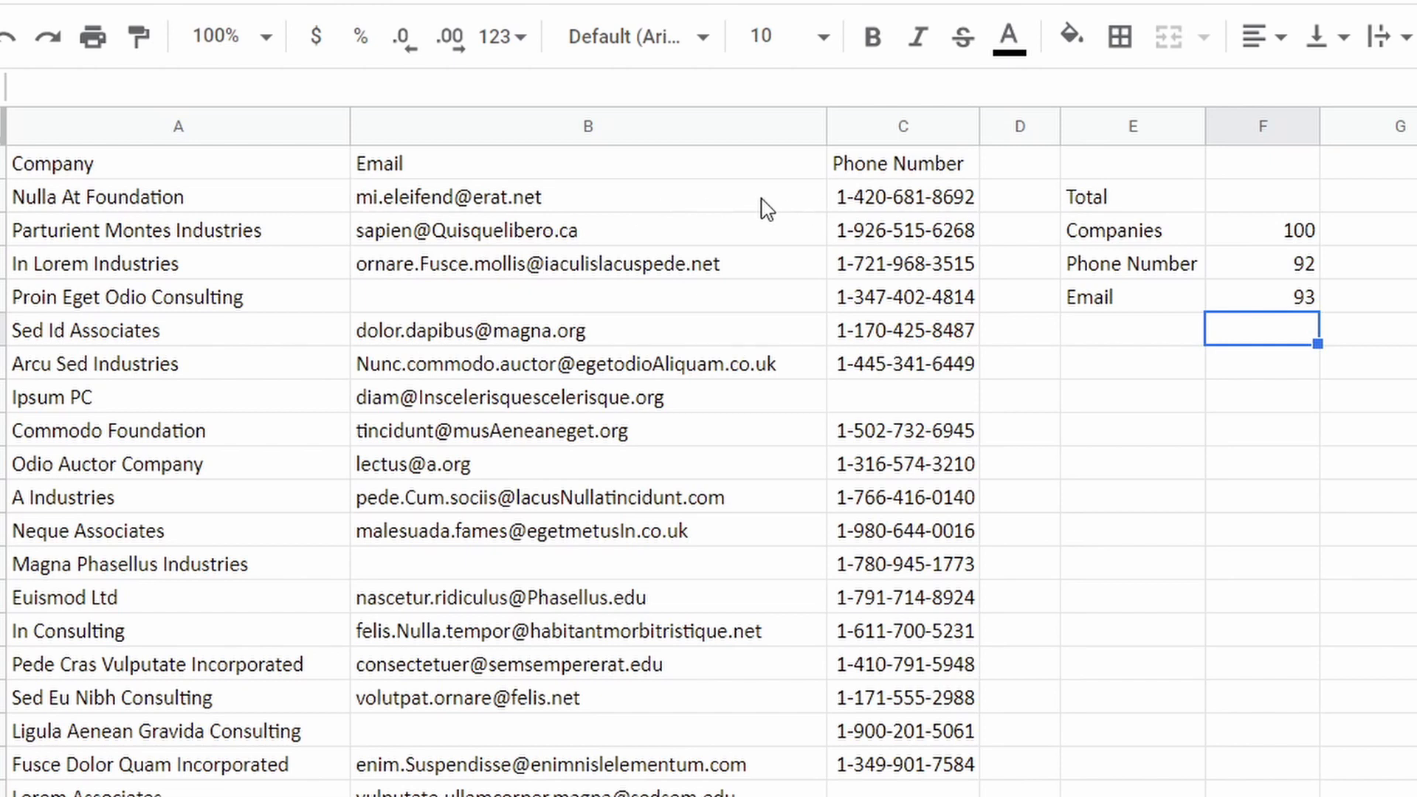
pyautogui.moveTo(767, 204); pyautogui.dragTo(752, 793)
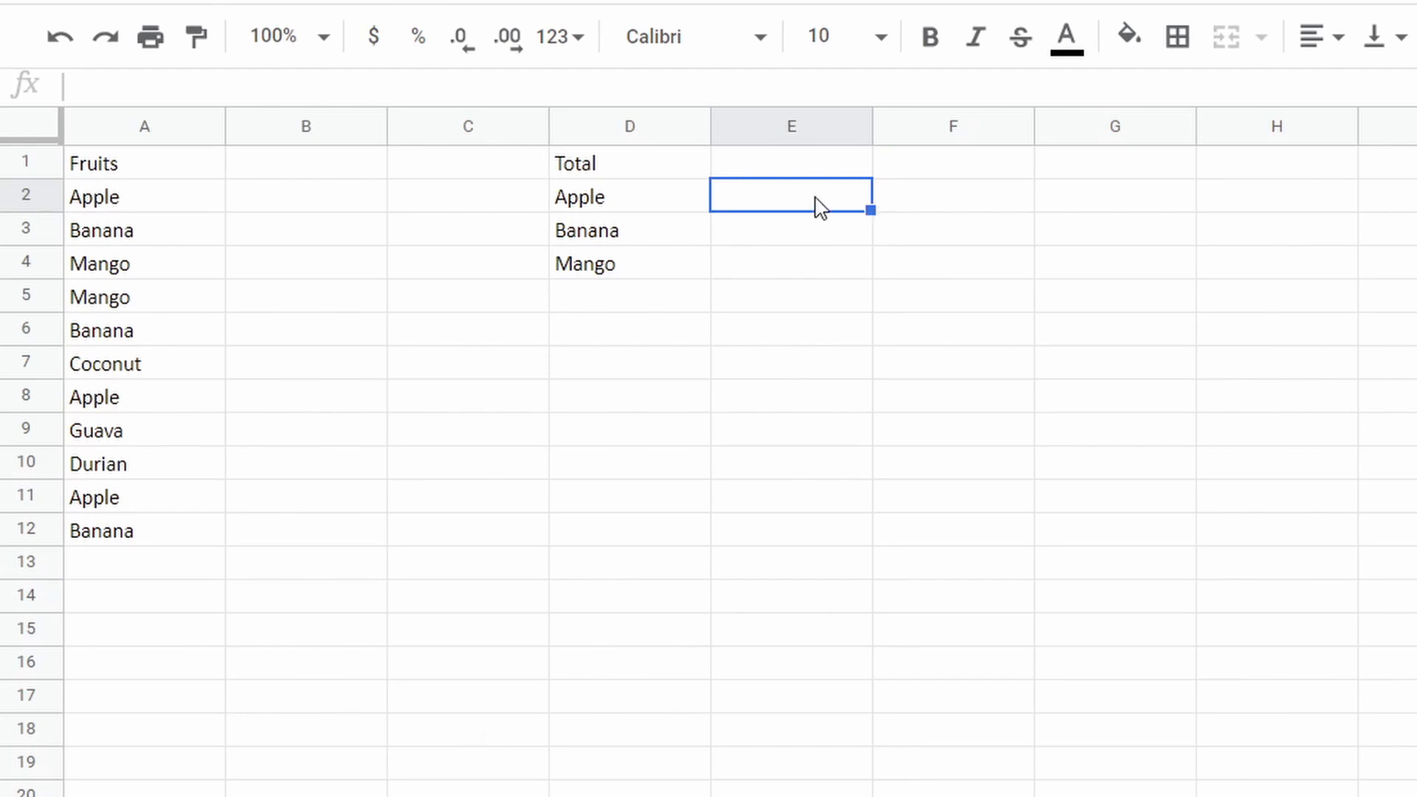
# Count the apples in E2 of the fruit sheet with =COUNTIF($A$2:$A$12,D2), consulting the COUNTIF function's help.
pyautogui.write('=COUNTIF')
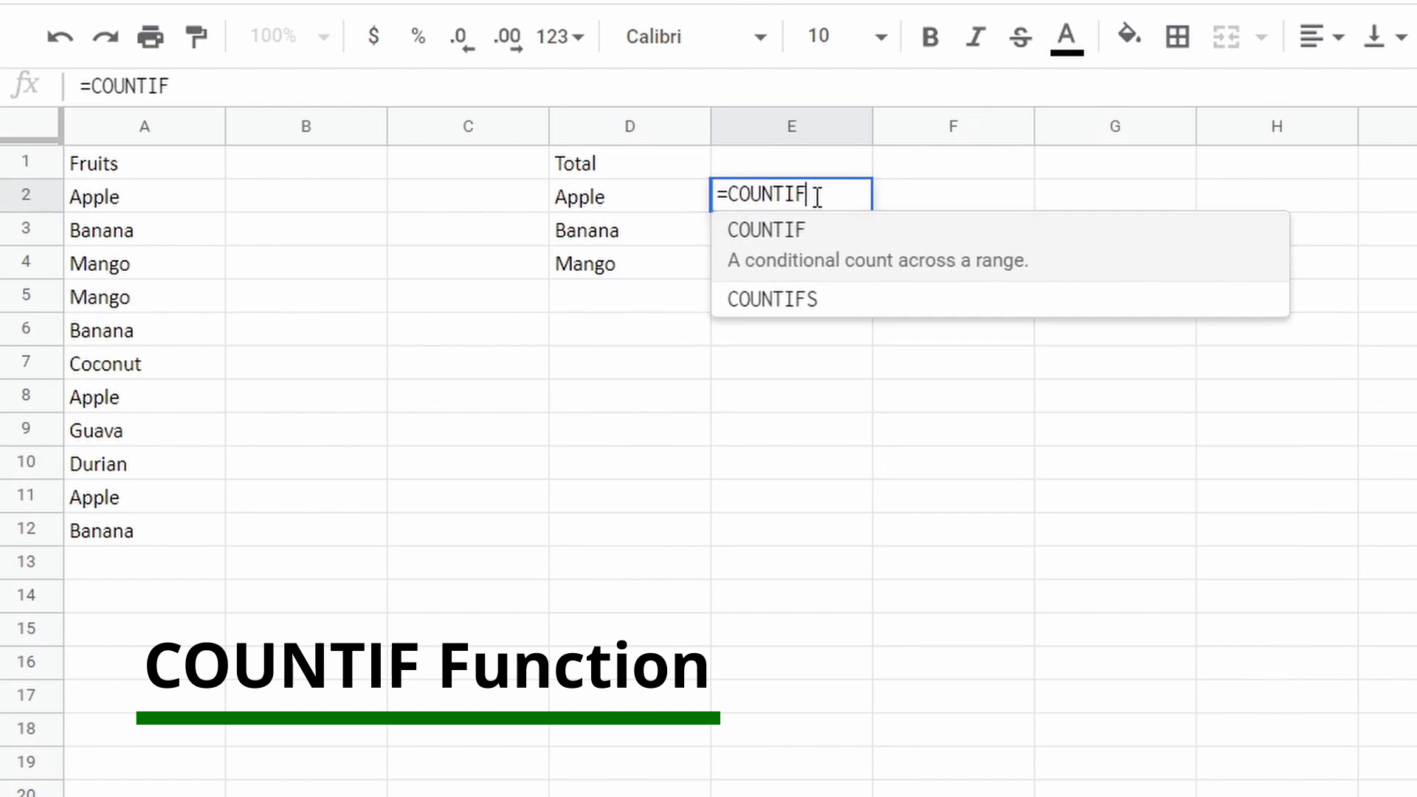
pyautogui.write('(')
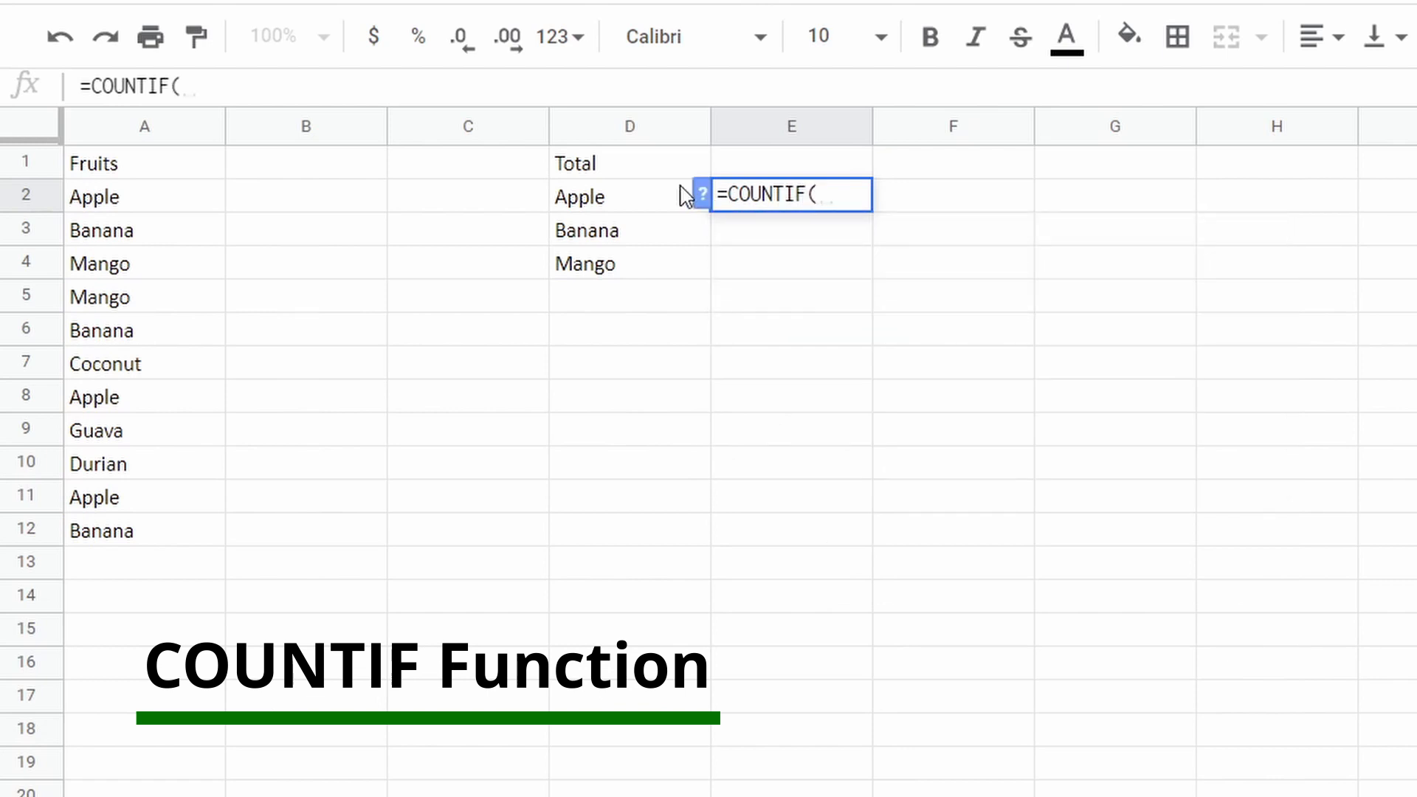
pyautogui.click(702, 195)
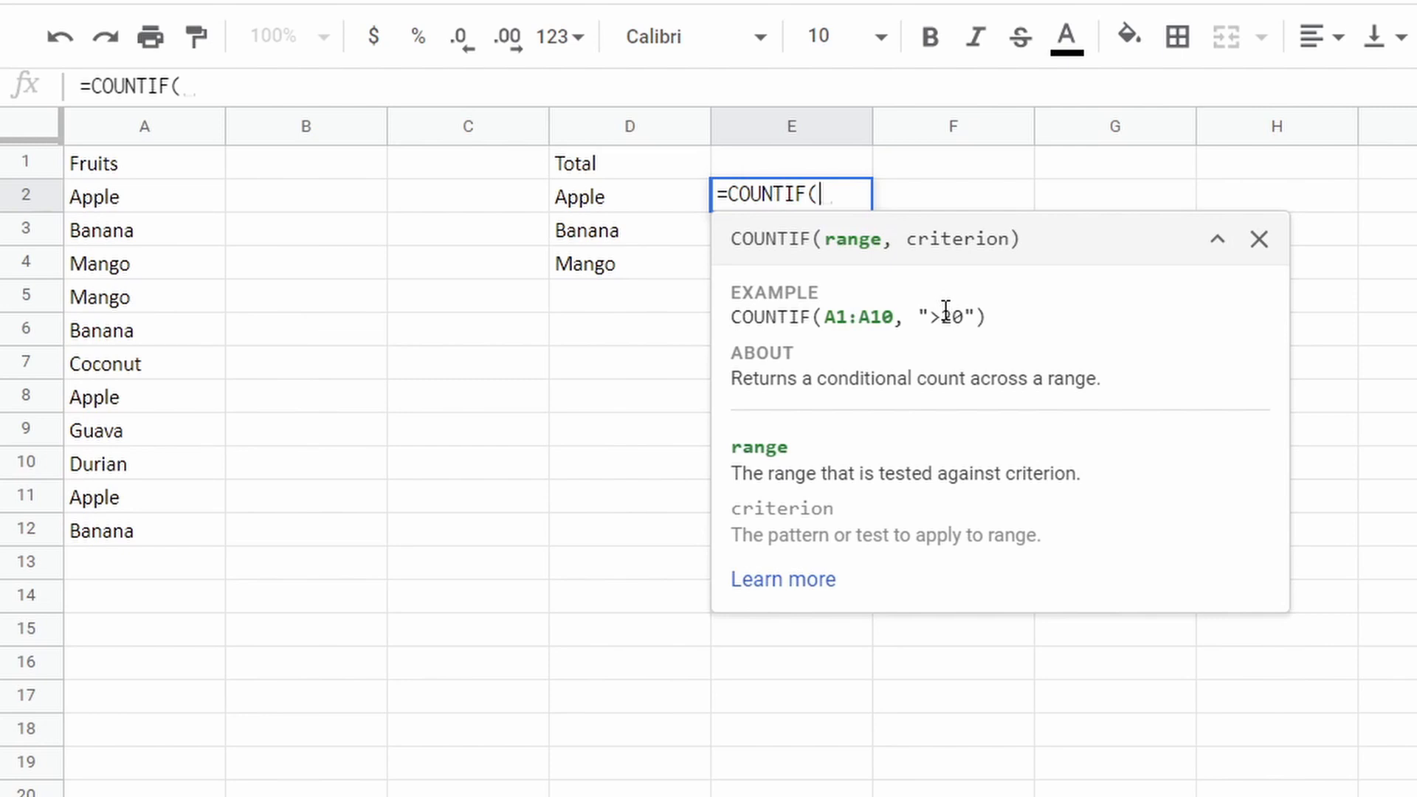
pyautogui.moveTo(177, 202); pyautogui.dragTo(165, 532)
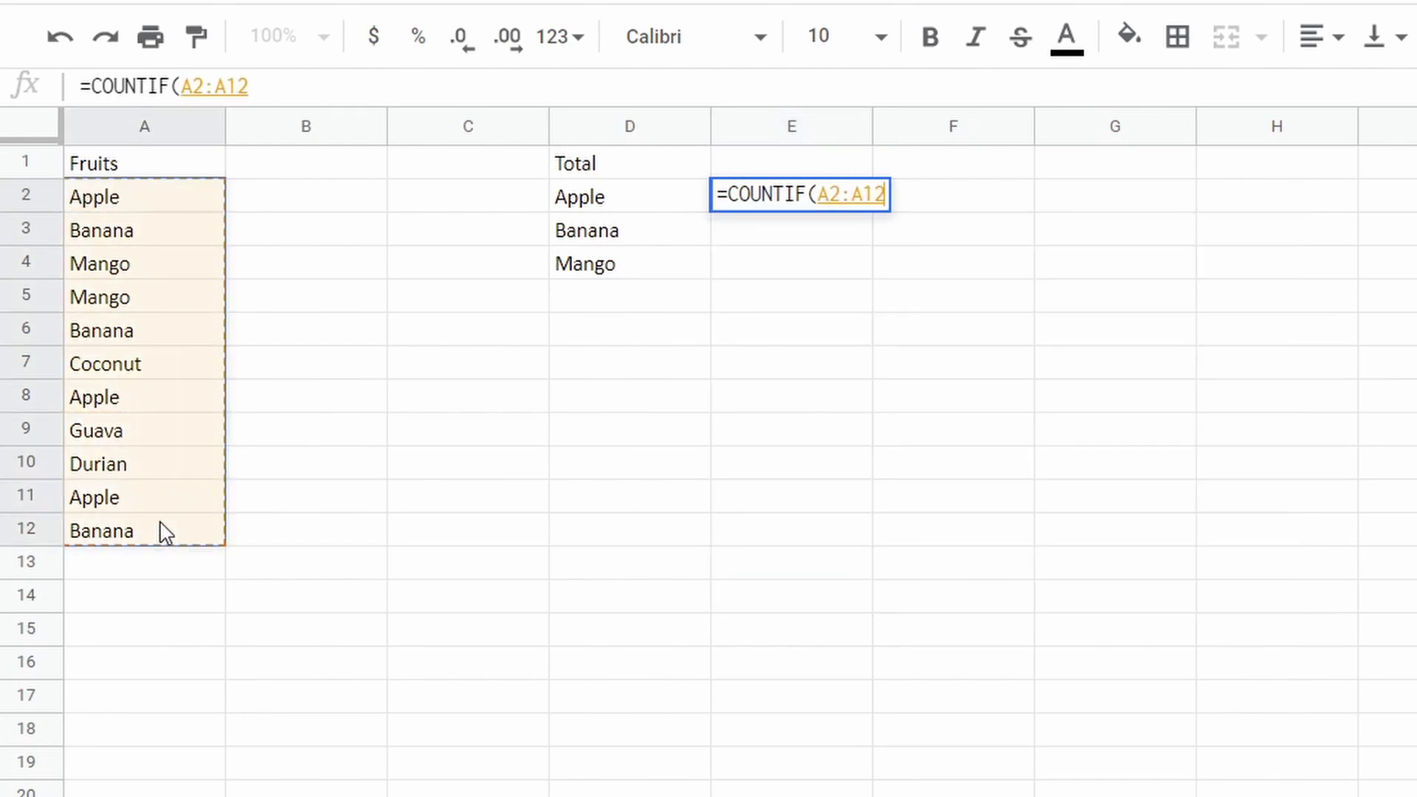
pyautogui.press('F4')
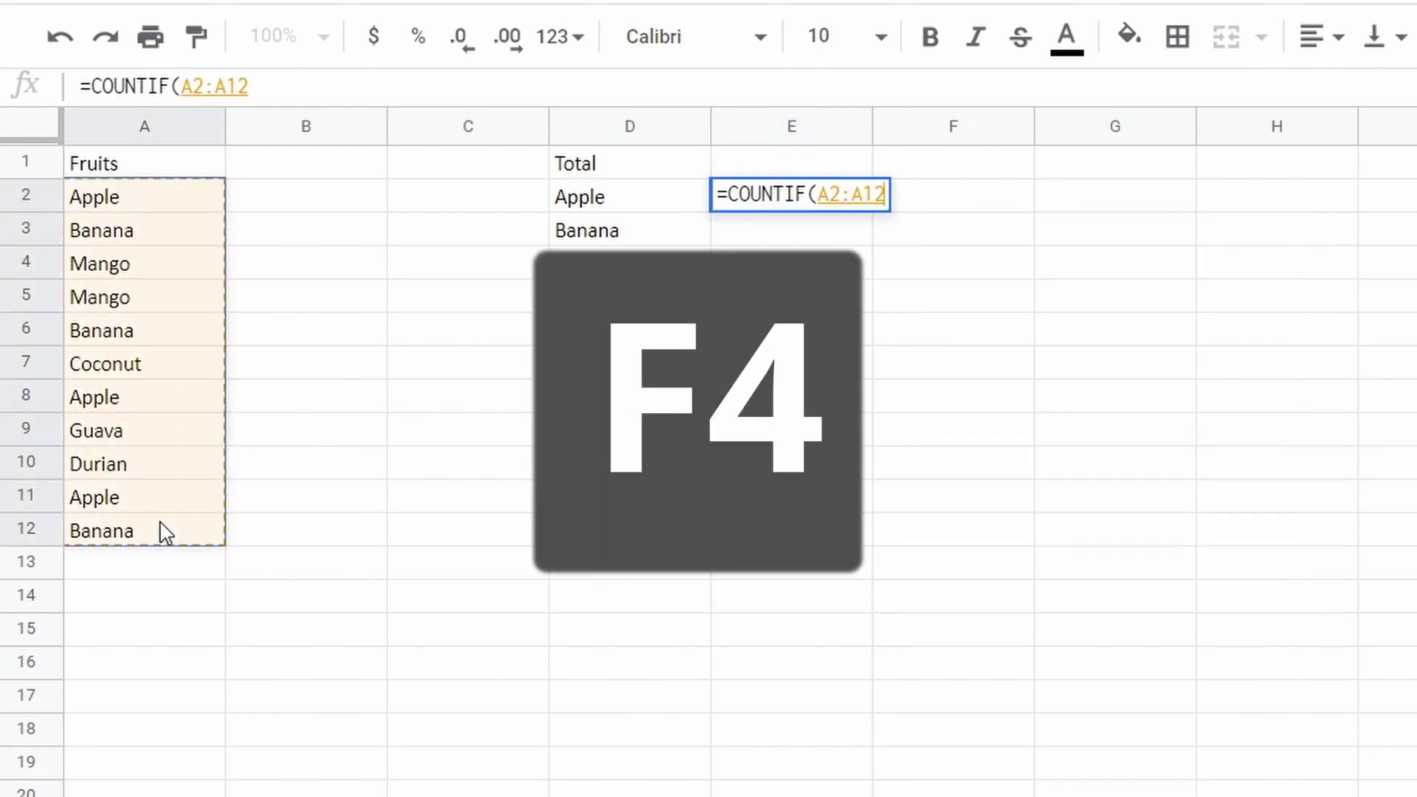
pyautogui.write(',')
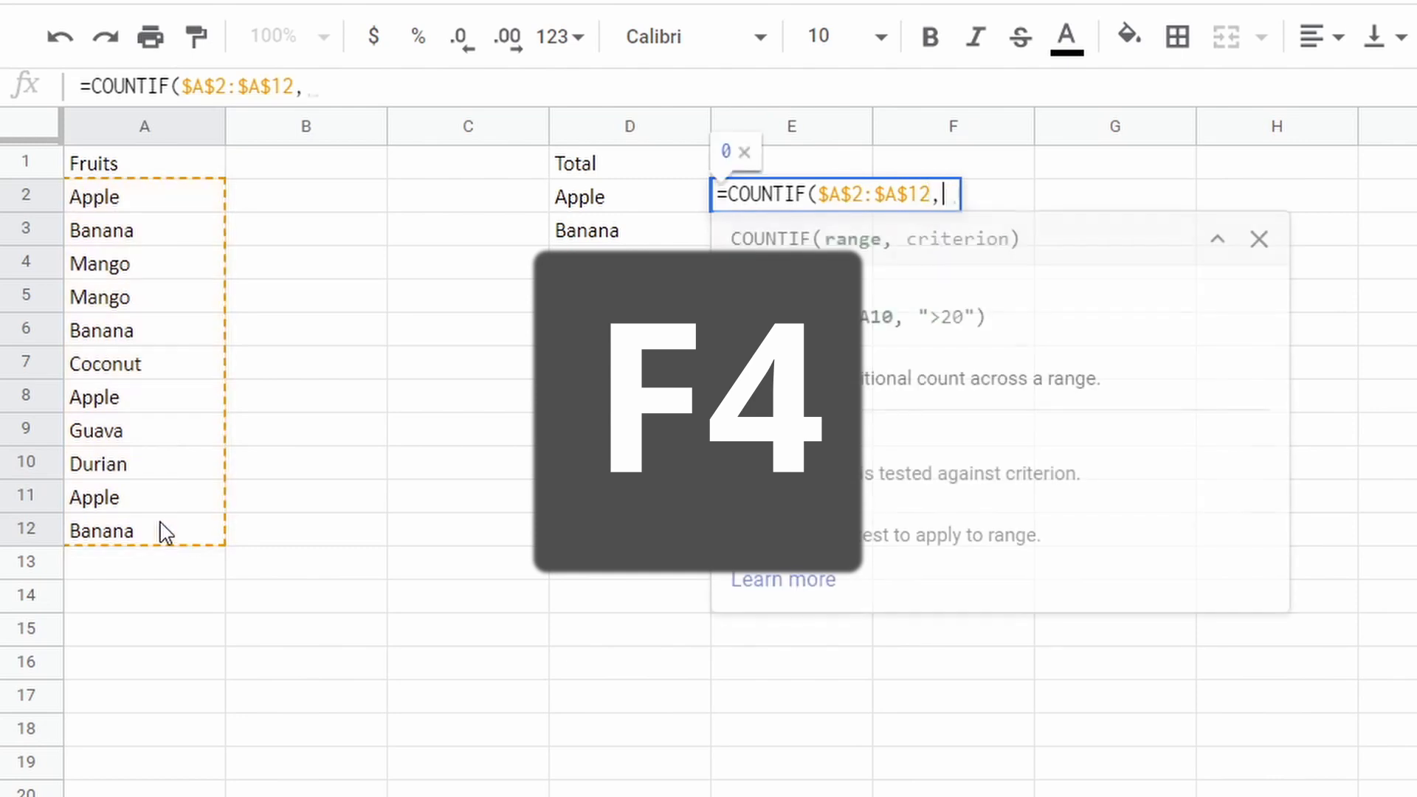
pyautogui.click(631, 210)
pyautogui.write(')')
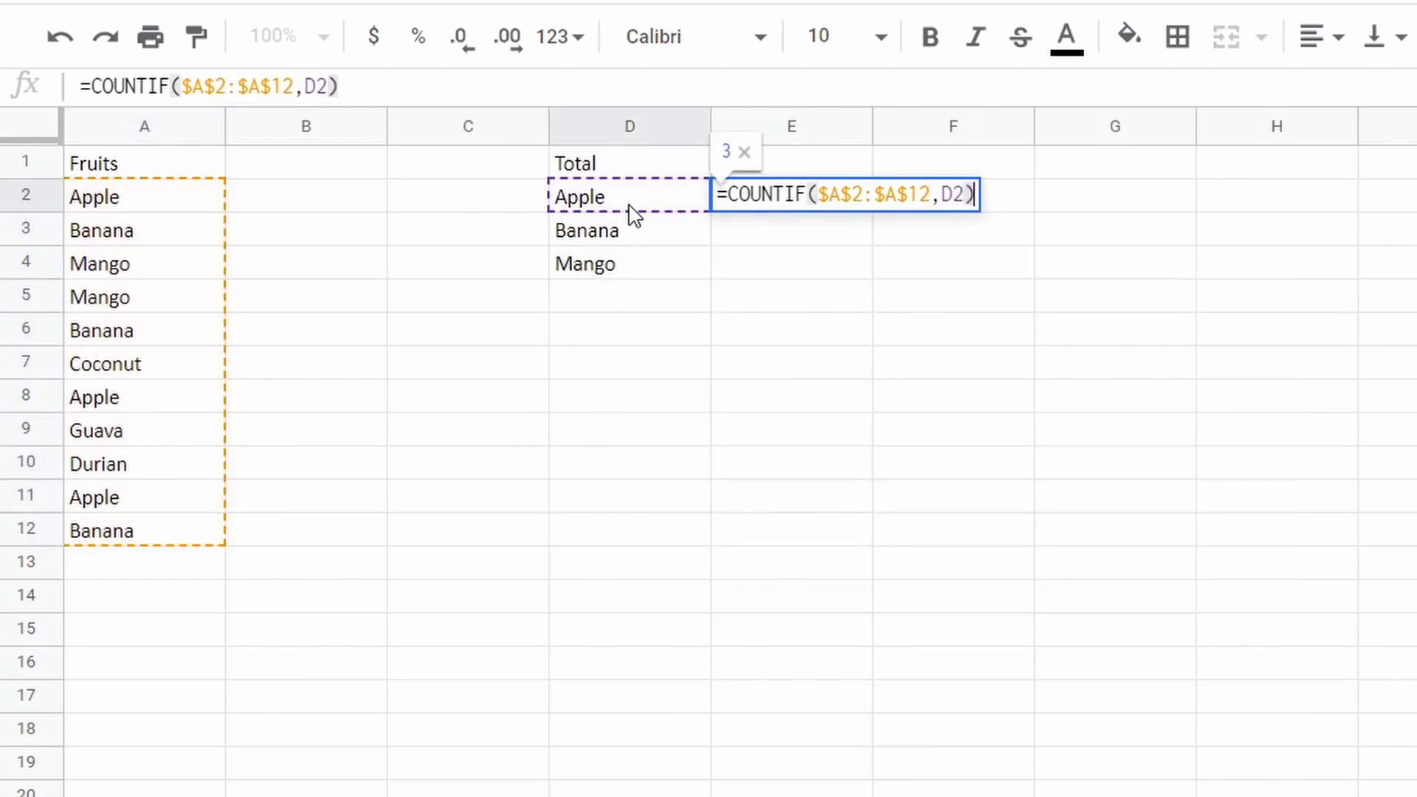
pyautogui.press('Return')
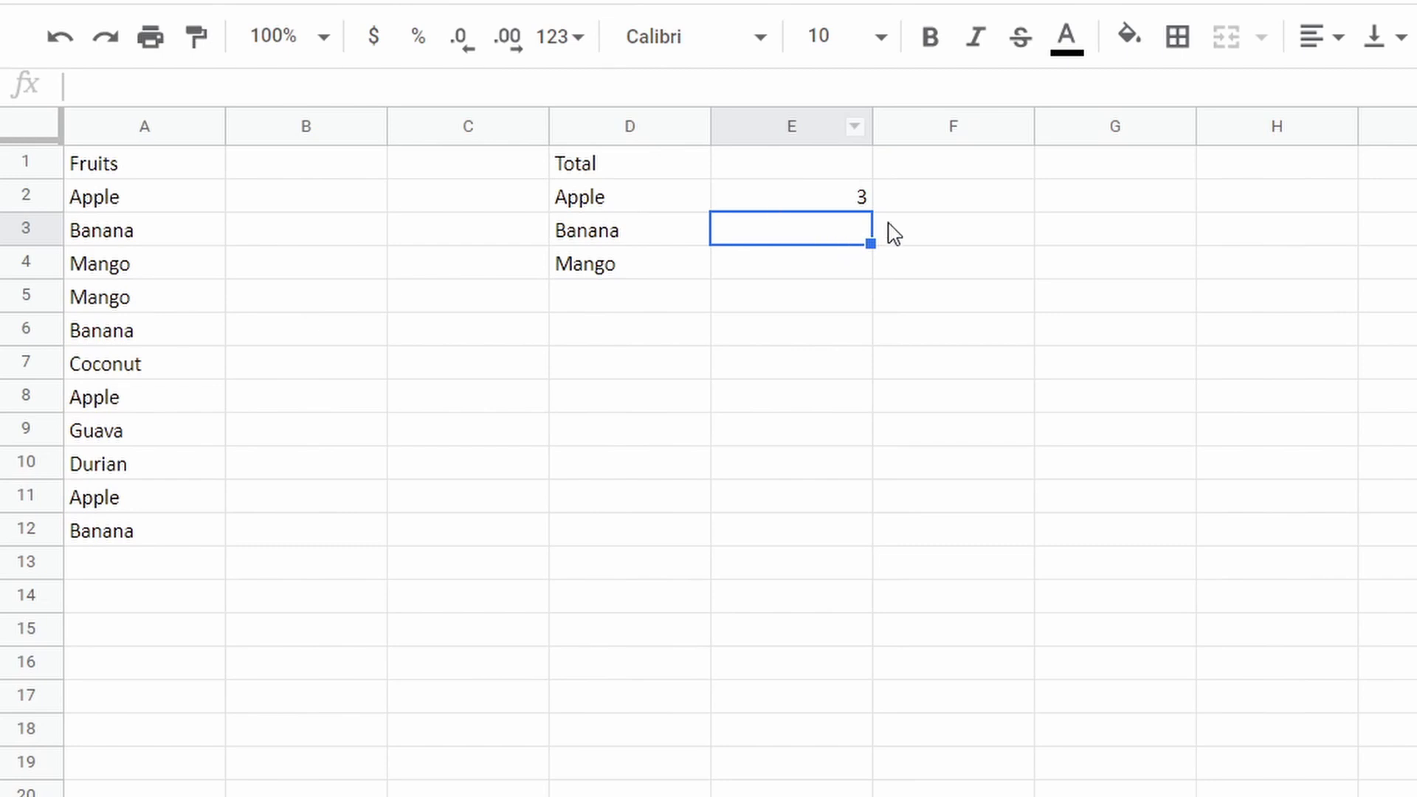
# Fill the COUNTIF formula from E2 down to E4 for Banana and Mango, and review the copied formulas.
pyautogui.click(837, 209)
pyautogui.moveTo(870, 210); pyautogui.dragTo(876, 267)
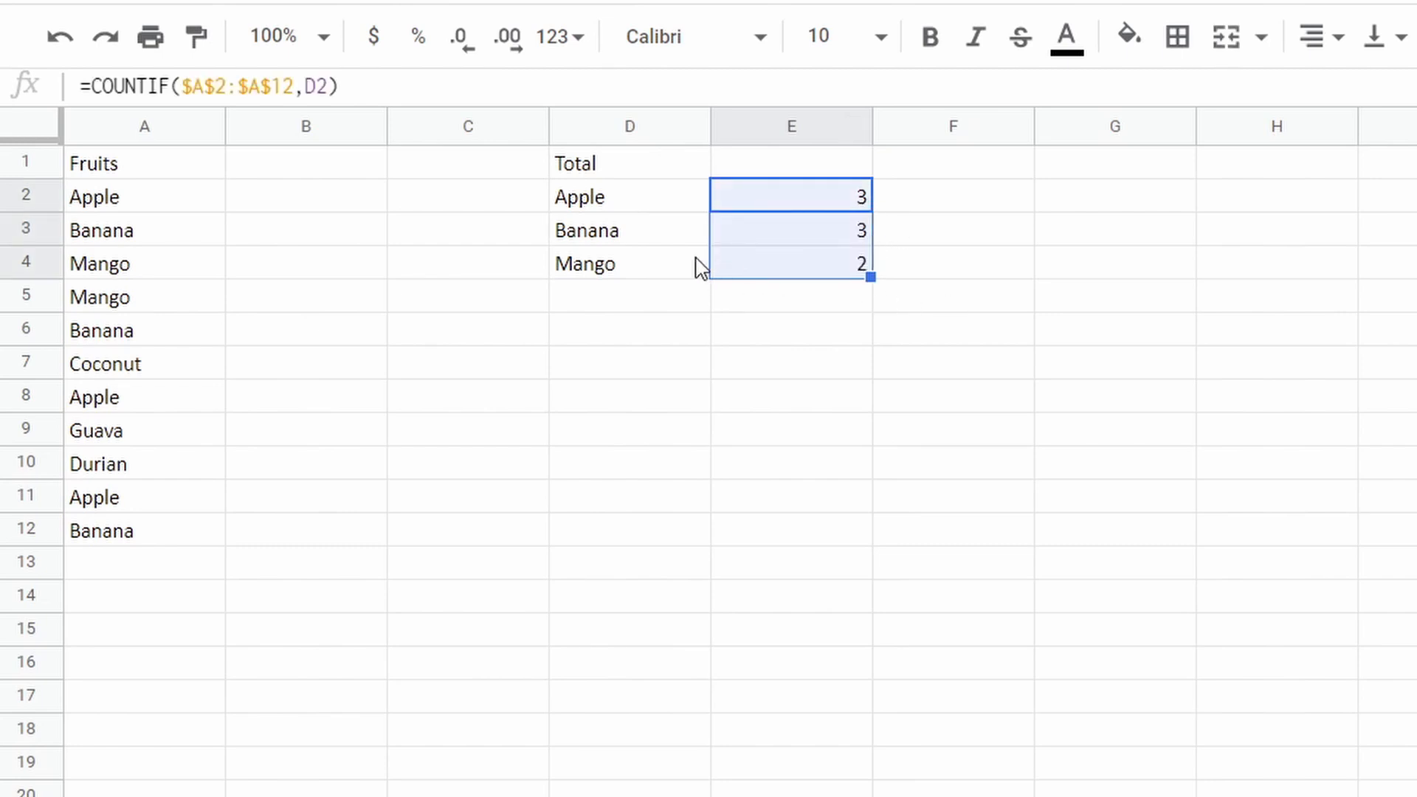
pyautogui.click(823, 244)
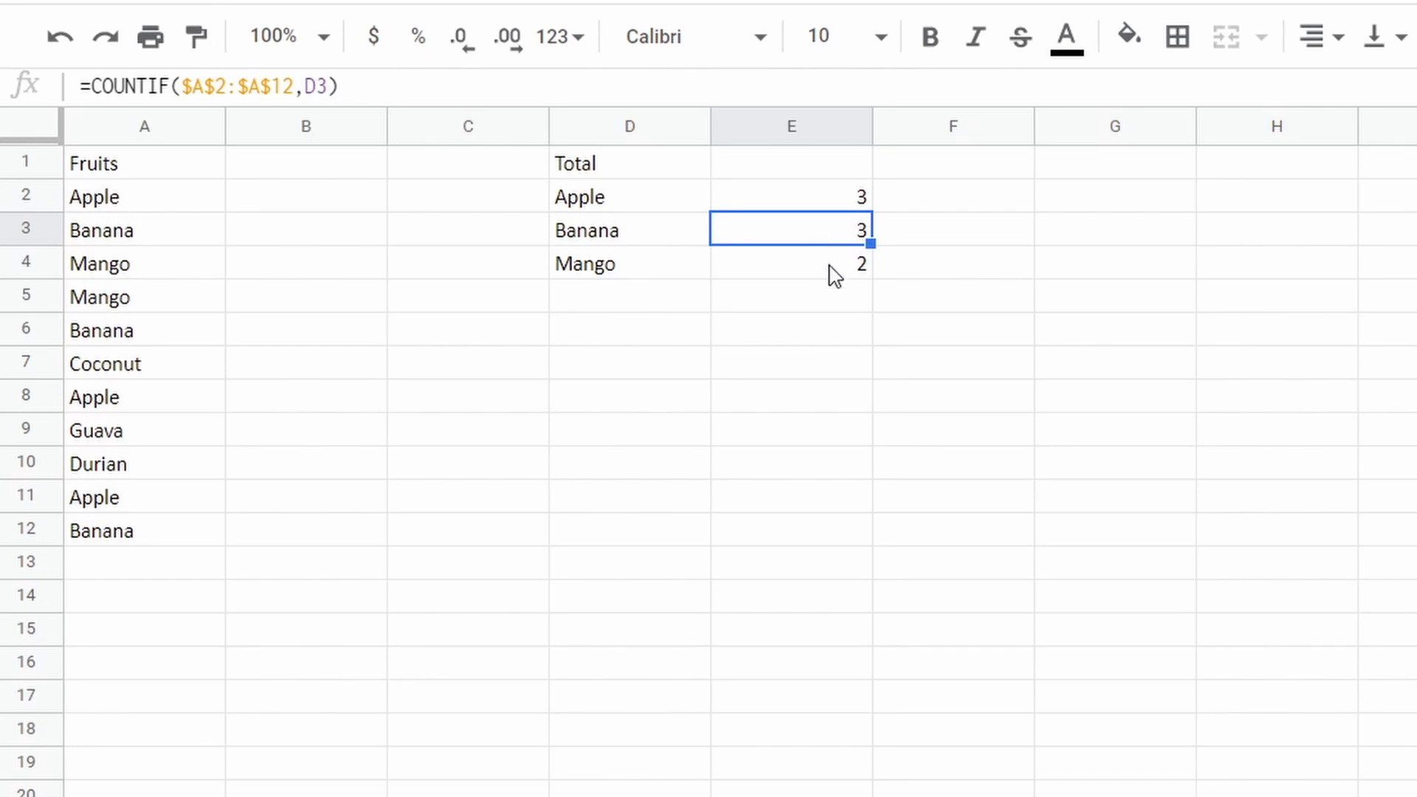
pyautogui.click(835, 277)
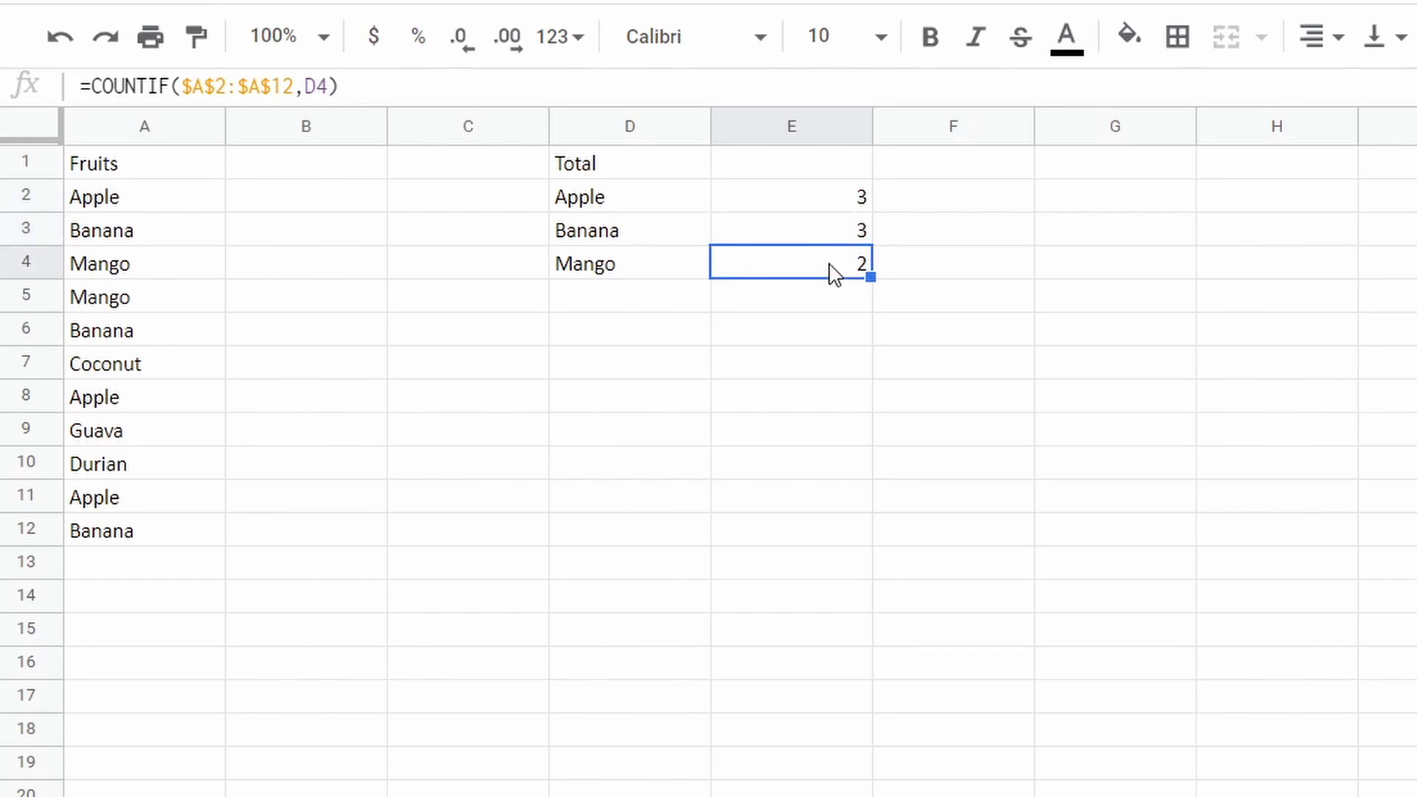
pyautogui.click(845, 206)
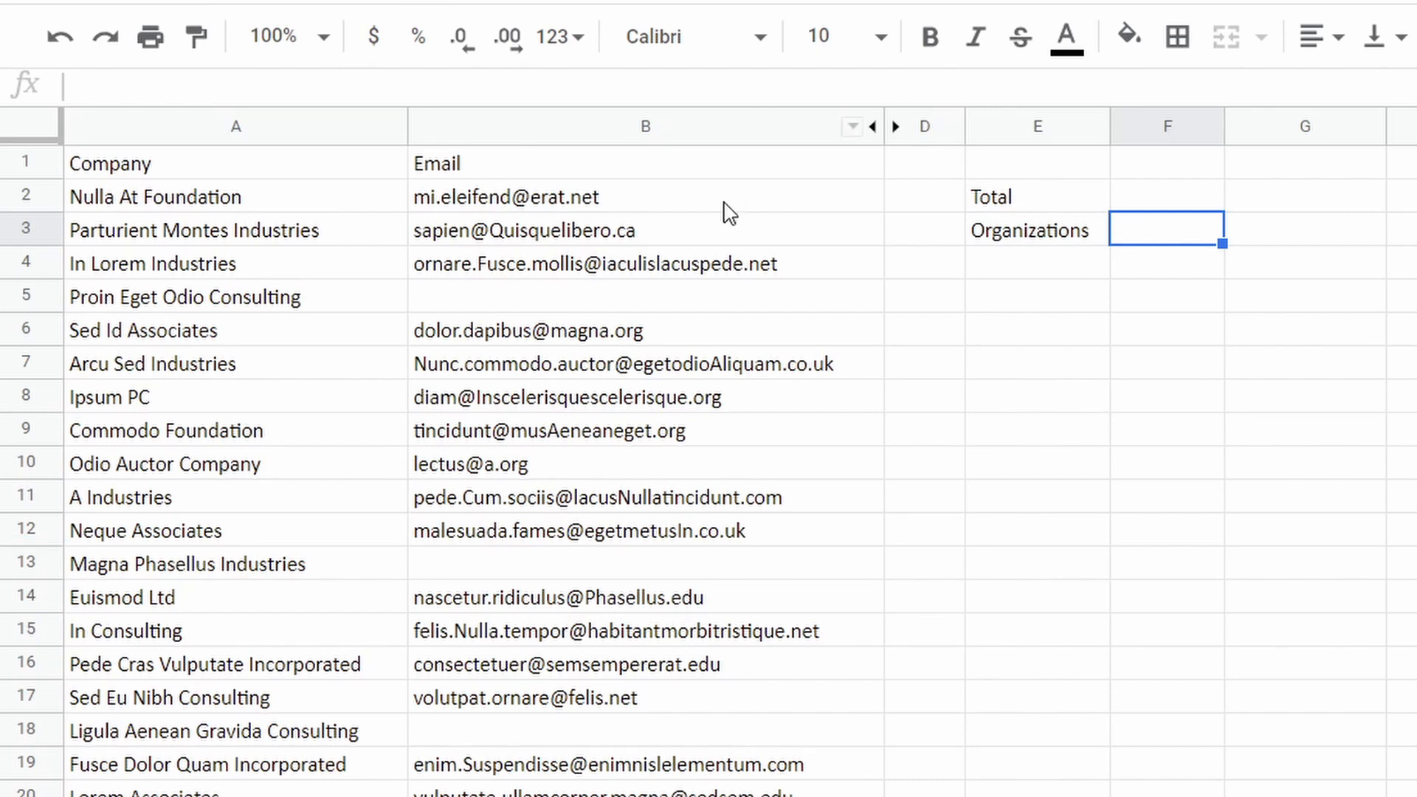
# On the company sheet, review the email column and enter =COUNTIF(B2:B101,"org") in F3 beside Organizations.
pyautogui.moveTo(724, 212); pyautogui.dragTo(667, 788)
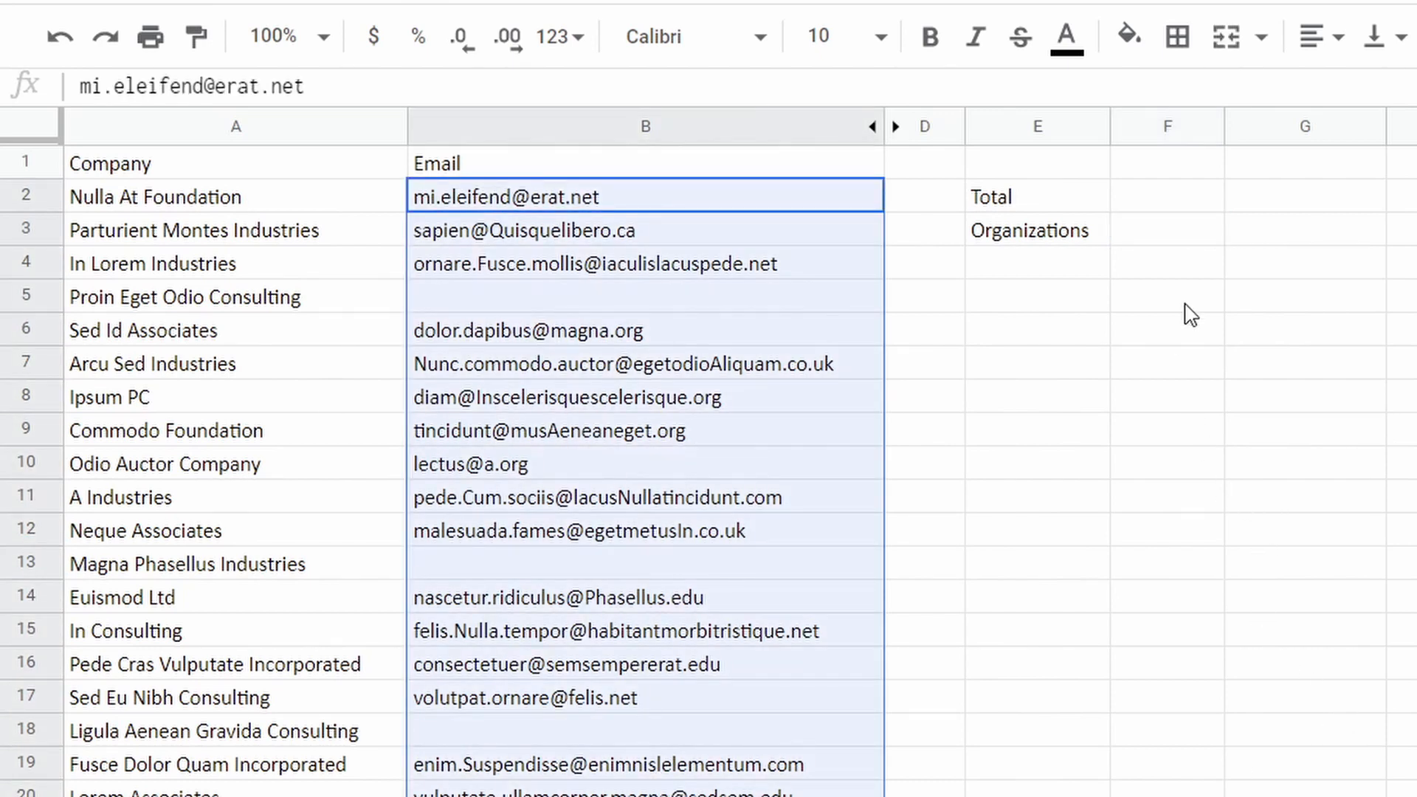
pyautogui.click(1188, 247)
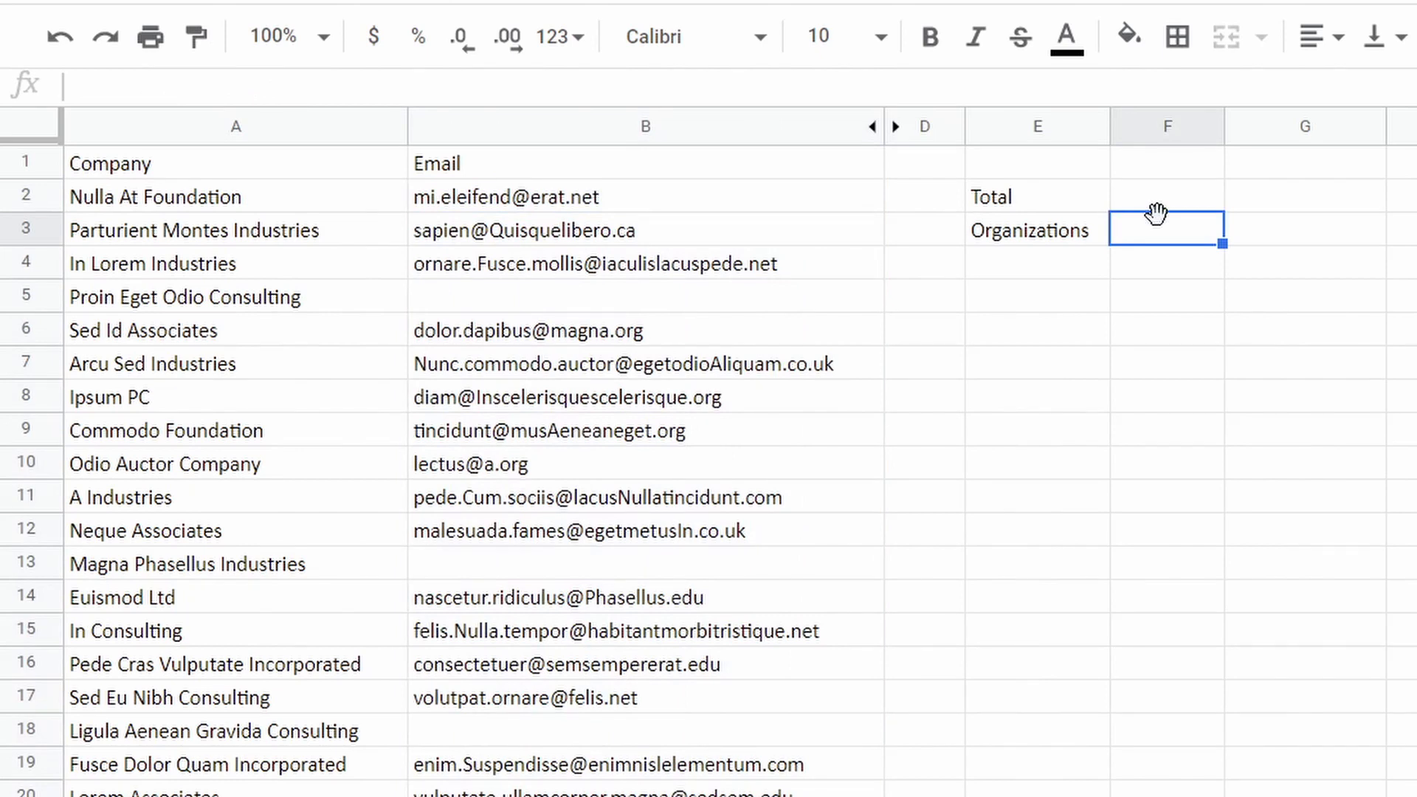
pyautogui.write('=COUNTIF(')
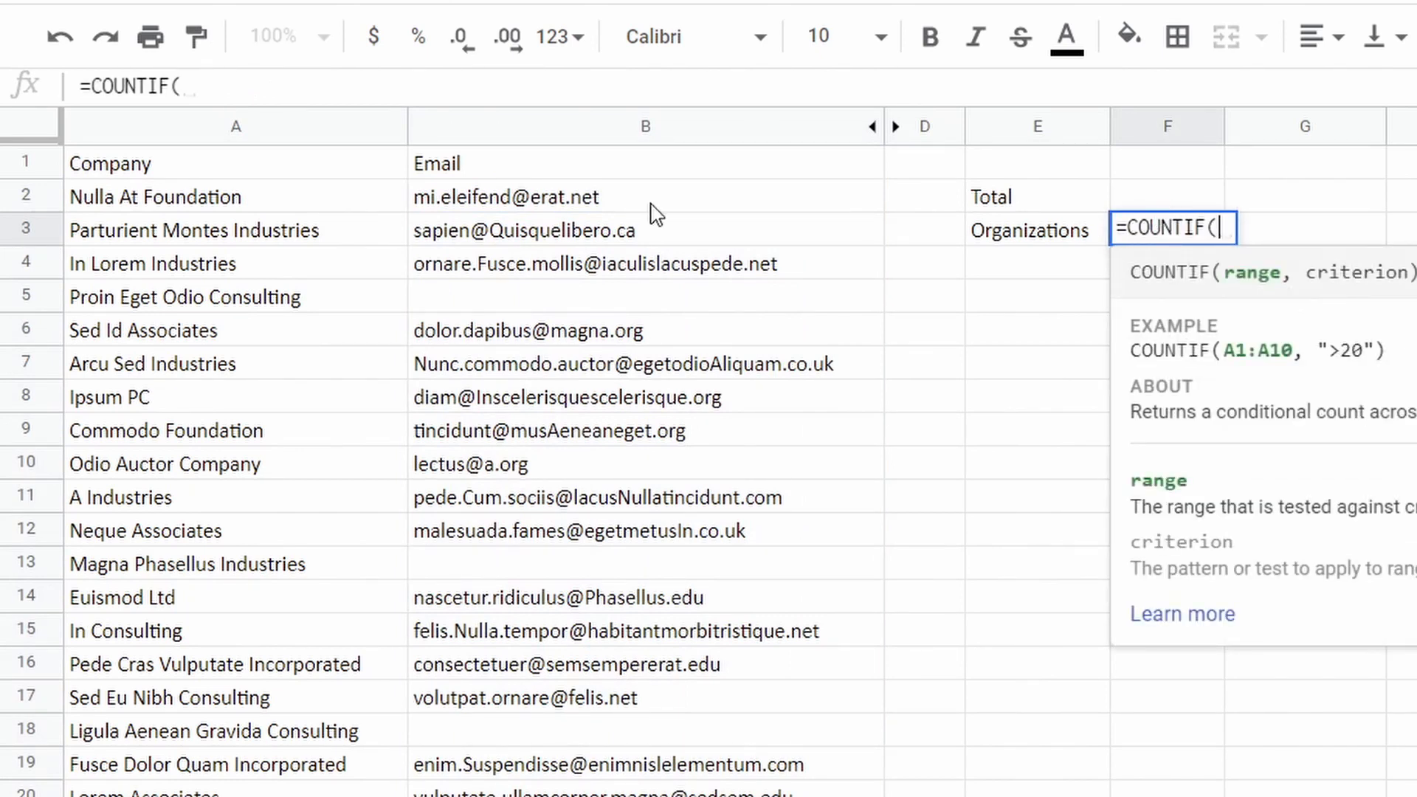
pyautogui.moveTo(654, 212); pyautogui.dragTo(650, 664)
pyautogui.click(291, 86)
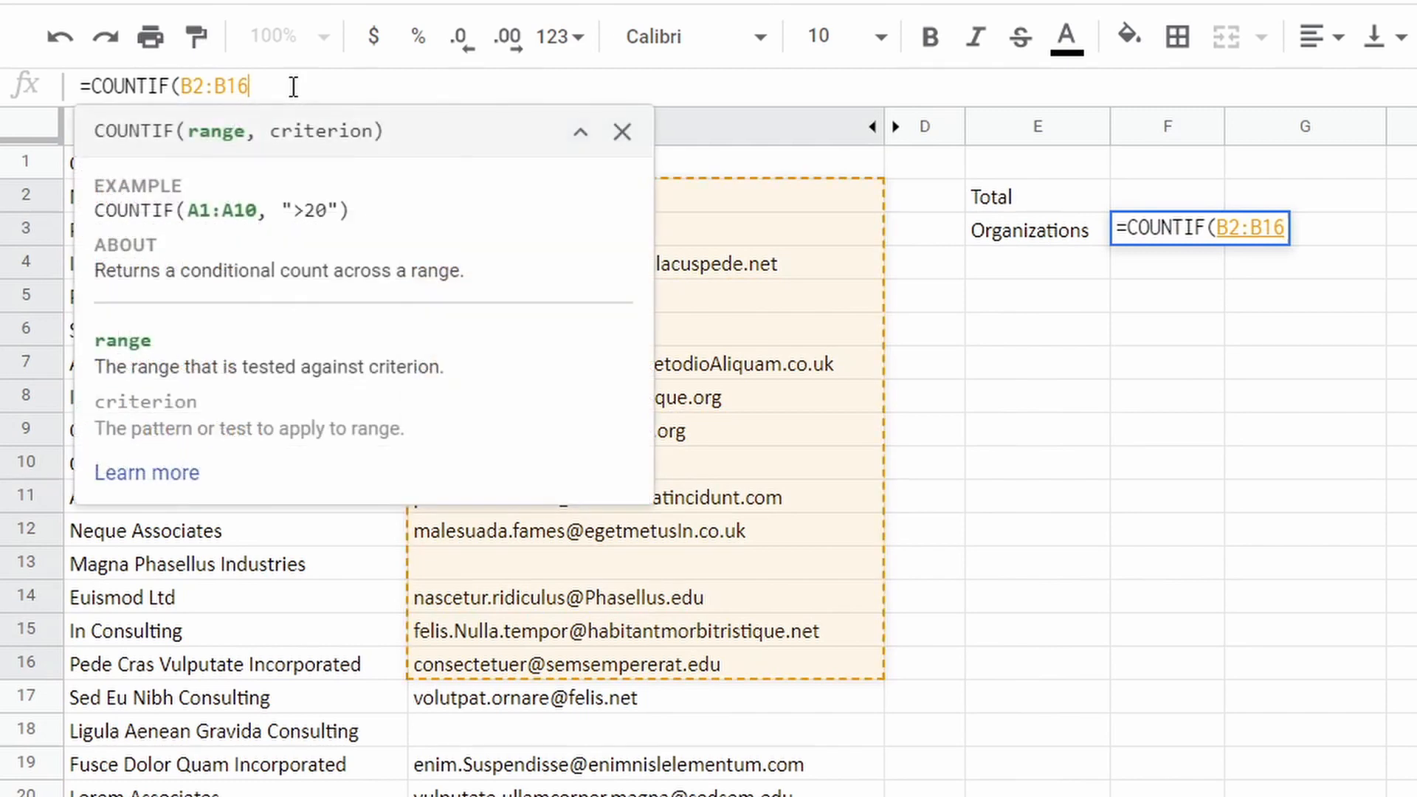
pyautogui.press('BackSpace')
pyautogui.write('01,"')
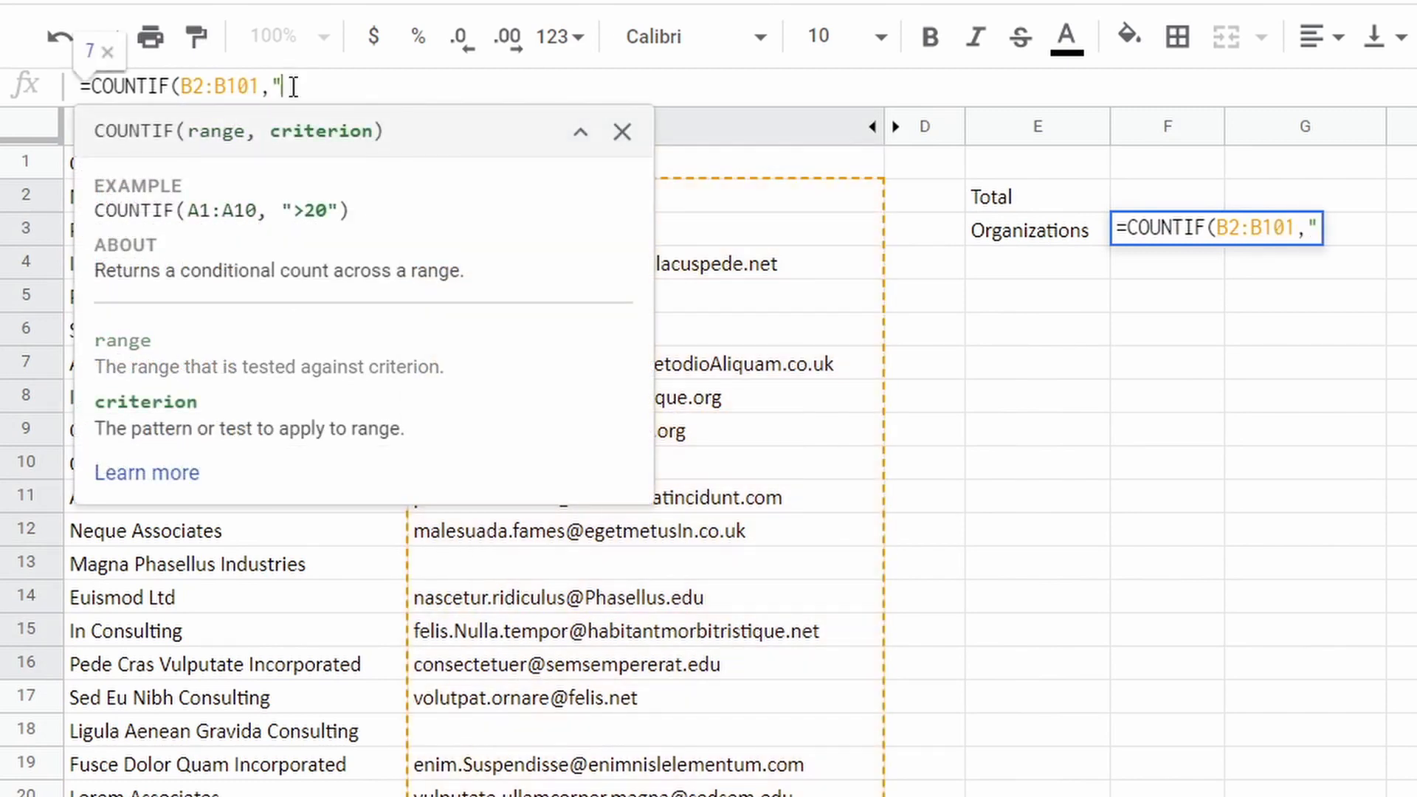
pyautogui.write('org')
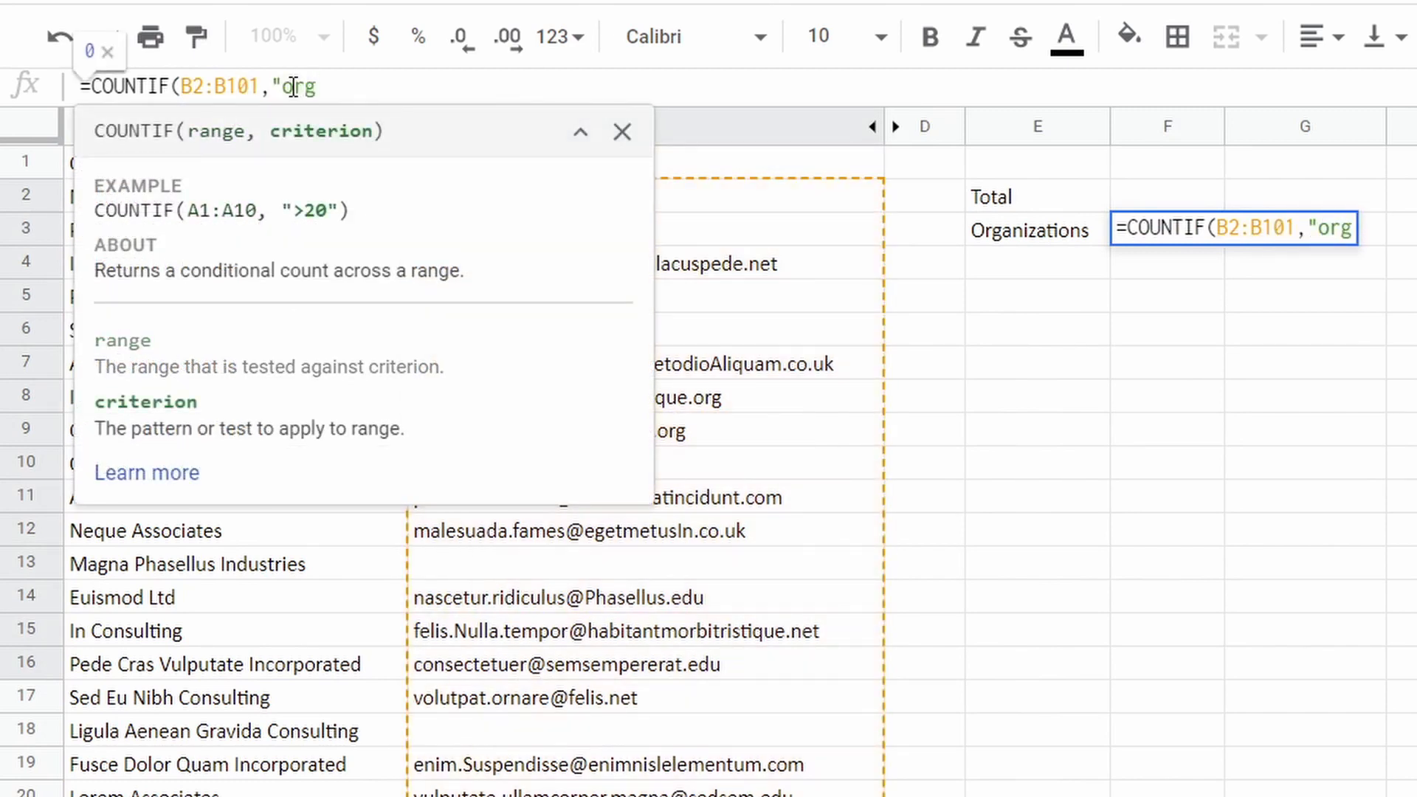
pyautogui.write('")')
pyautogui.press('Return')
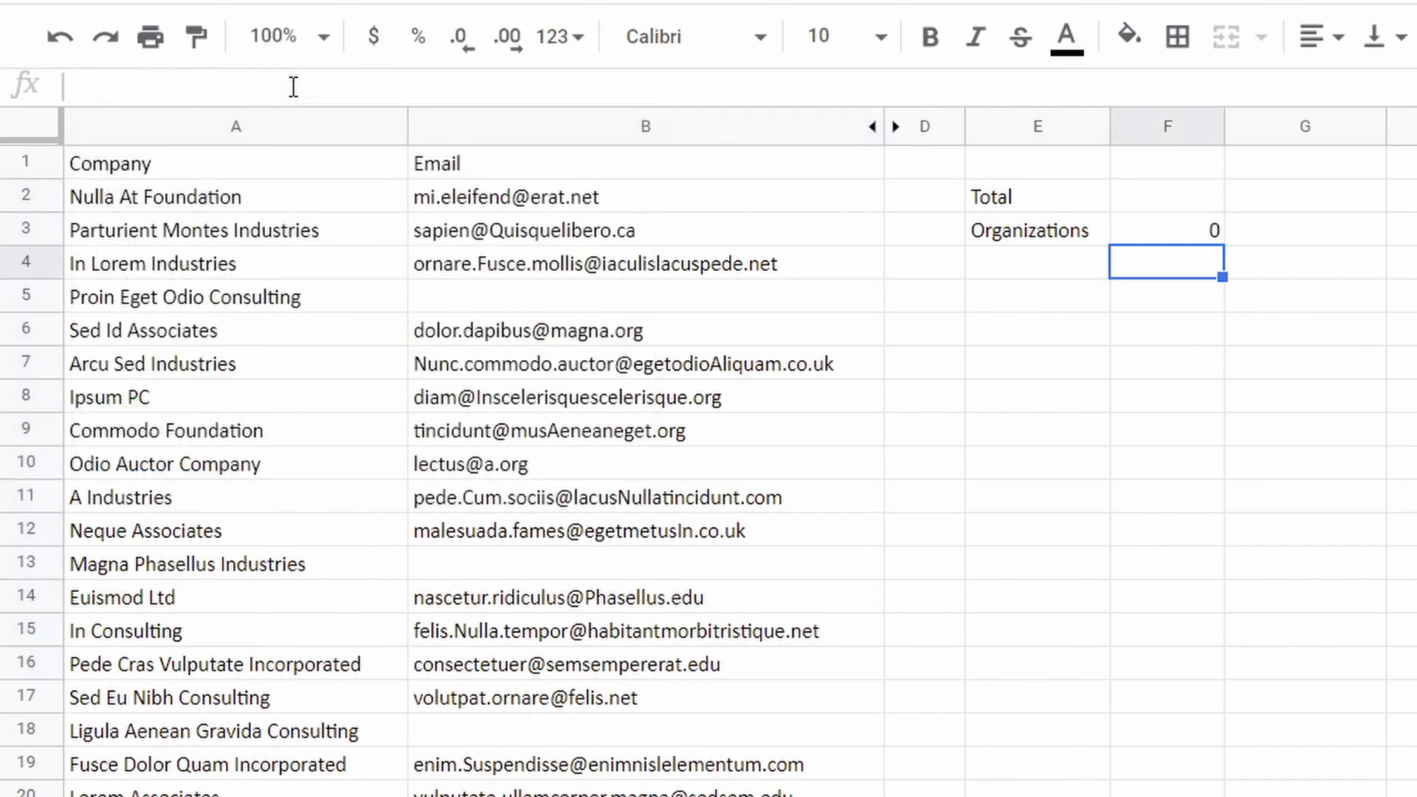
# Add a wildcard to the criterion in F3 so the formula reads =COUNTIF(B2:B101,"*org").
pyautogui.press('Up')
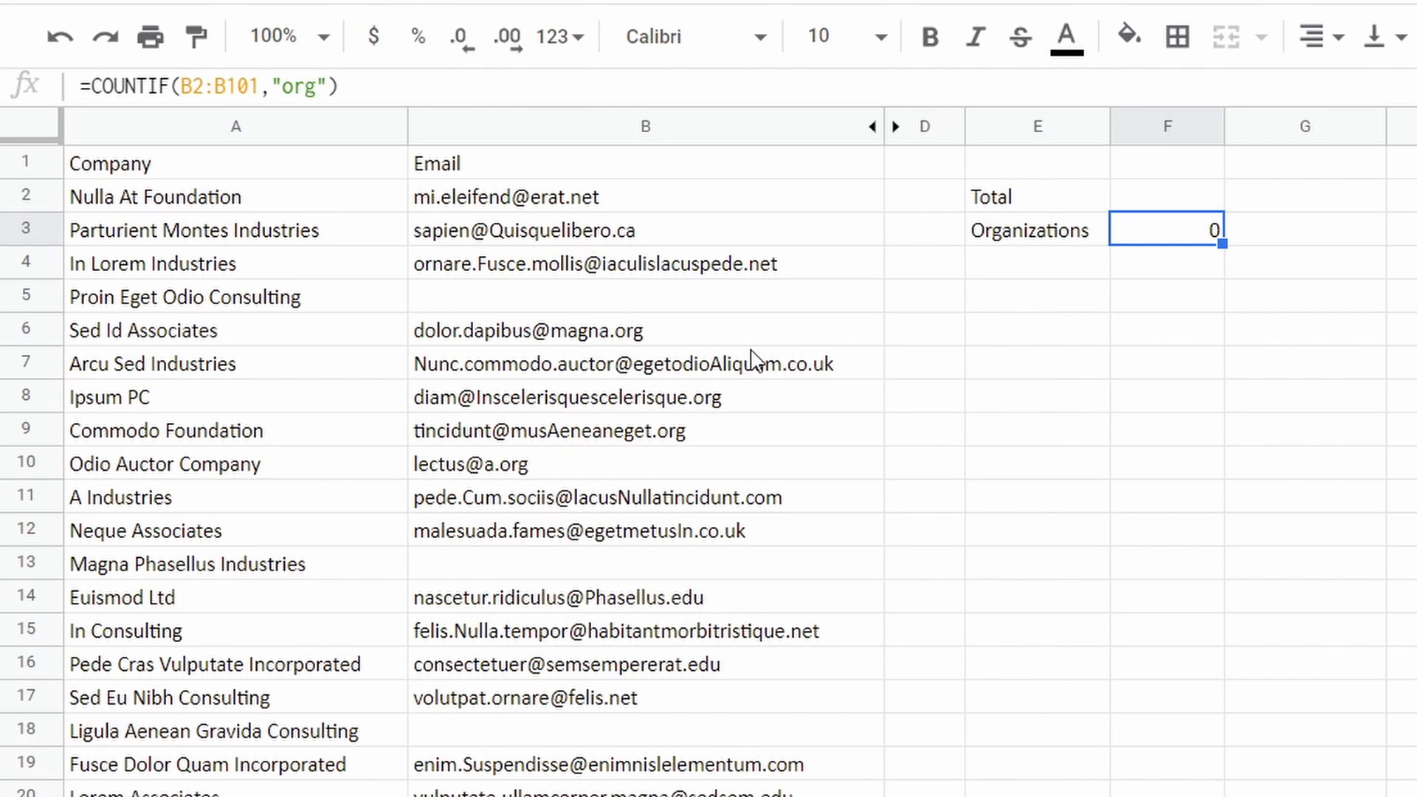
pyautogui.click(276, 90)
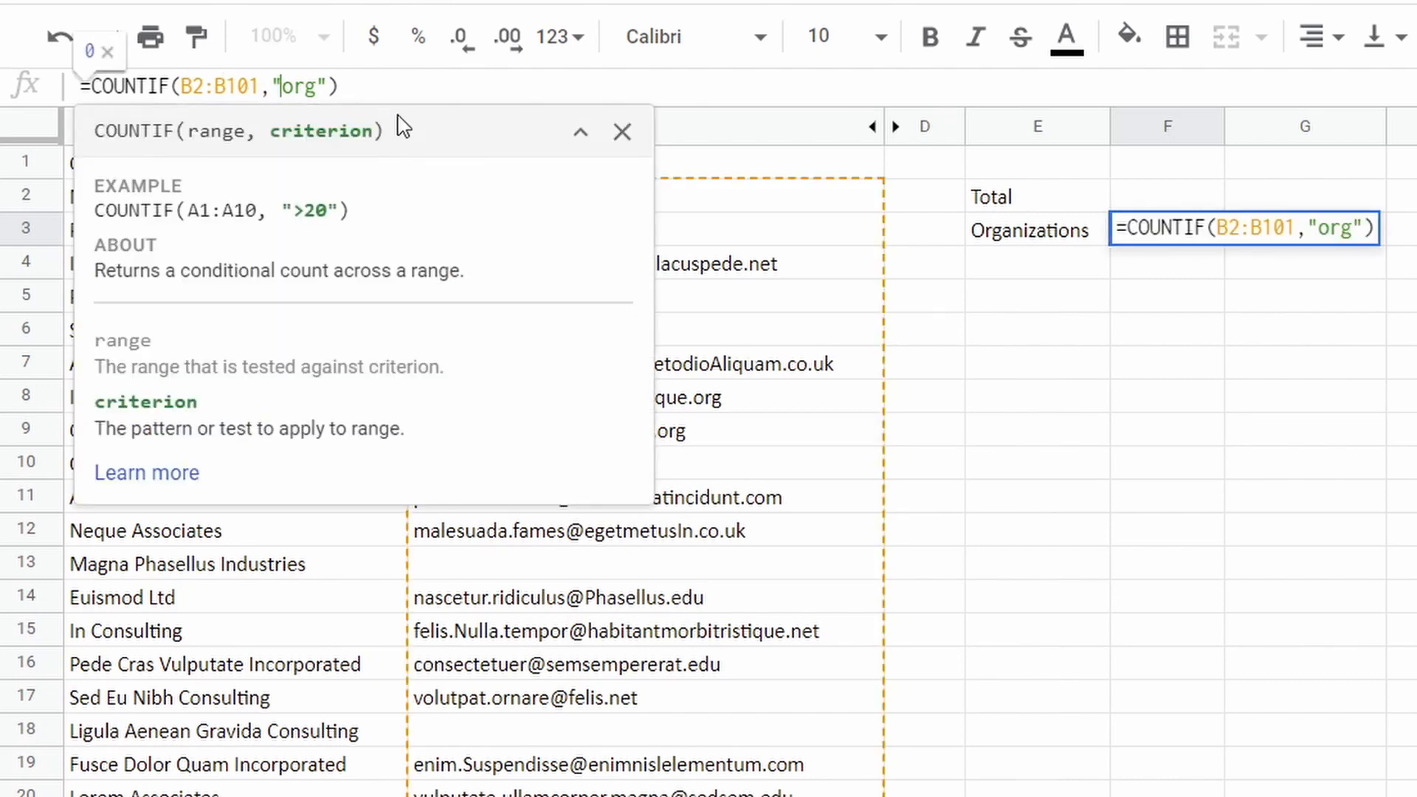
pyautogui.write('*')
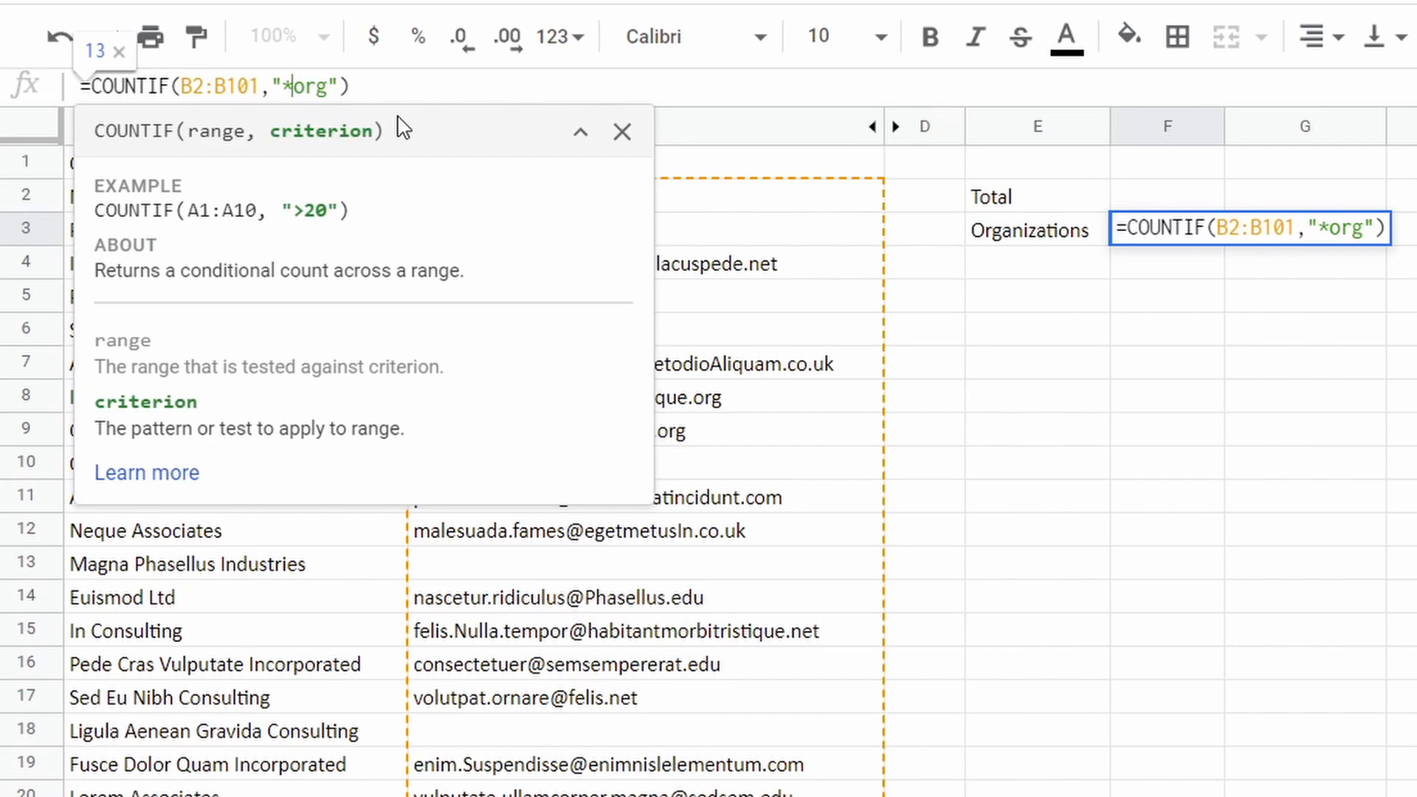
pyautogui.press('Return')
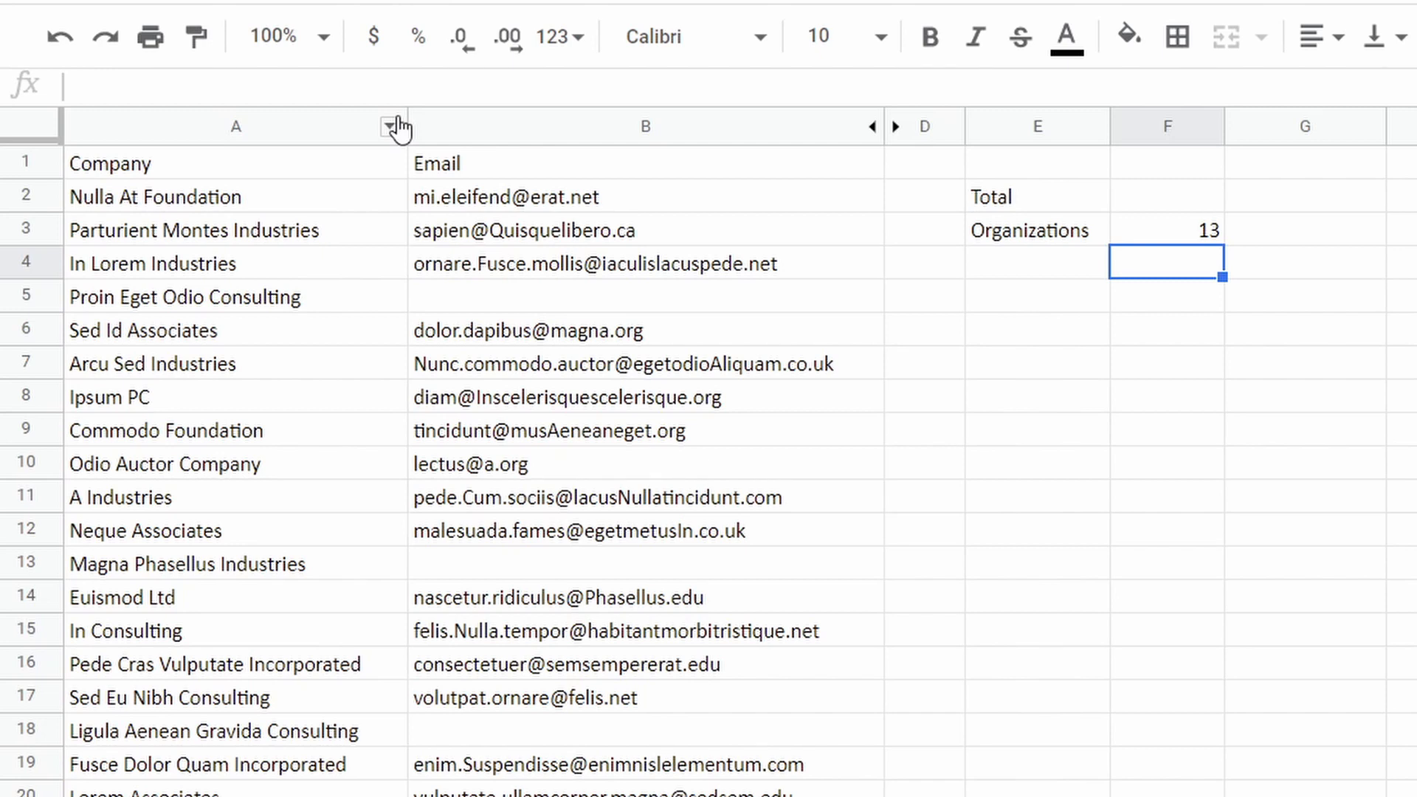
# Label E4 as edu and count the matching email addresses in F4 with =countif(B2:B101,"*edu").
pyautogui.press('Left')
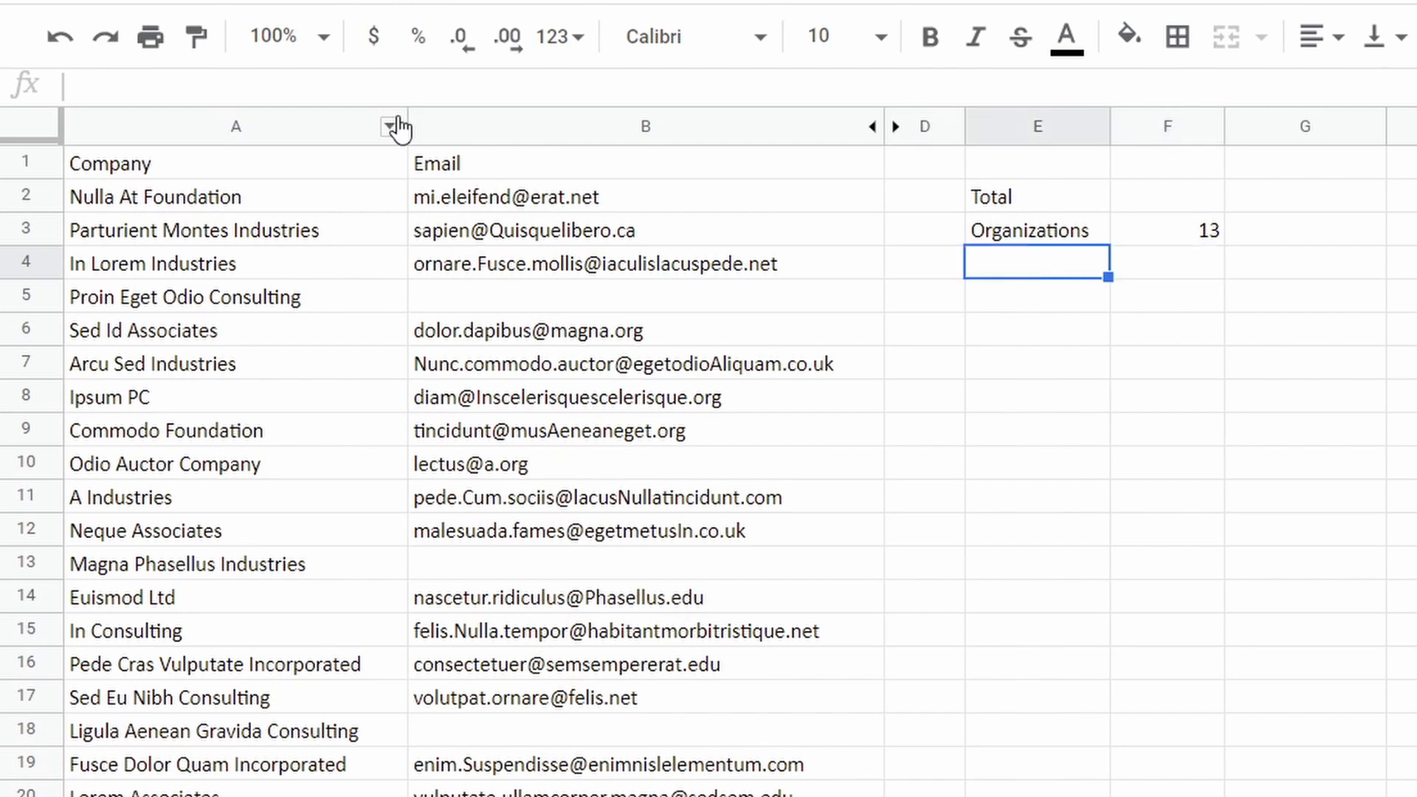
pyautogui.write('edu')
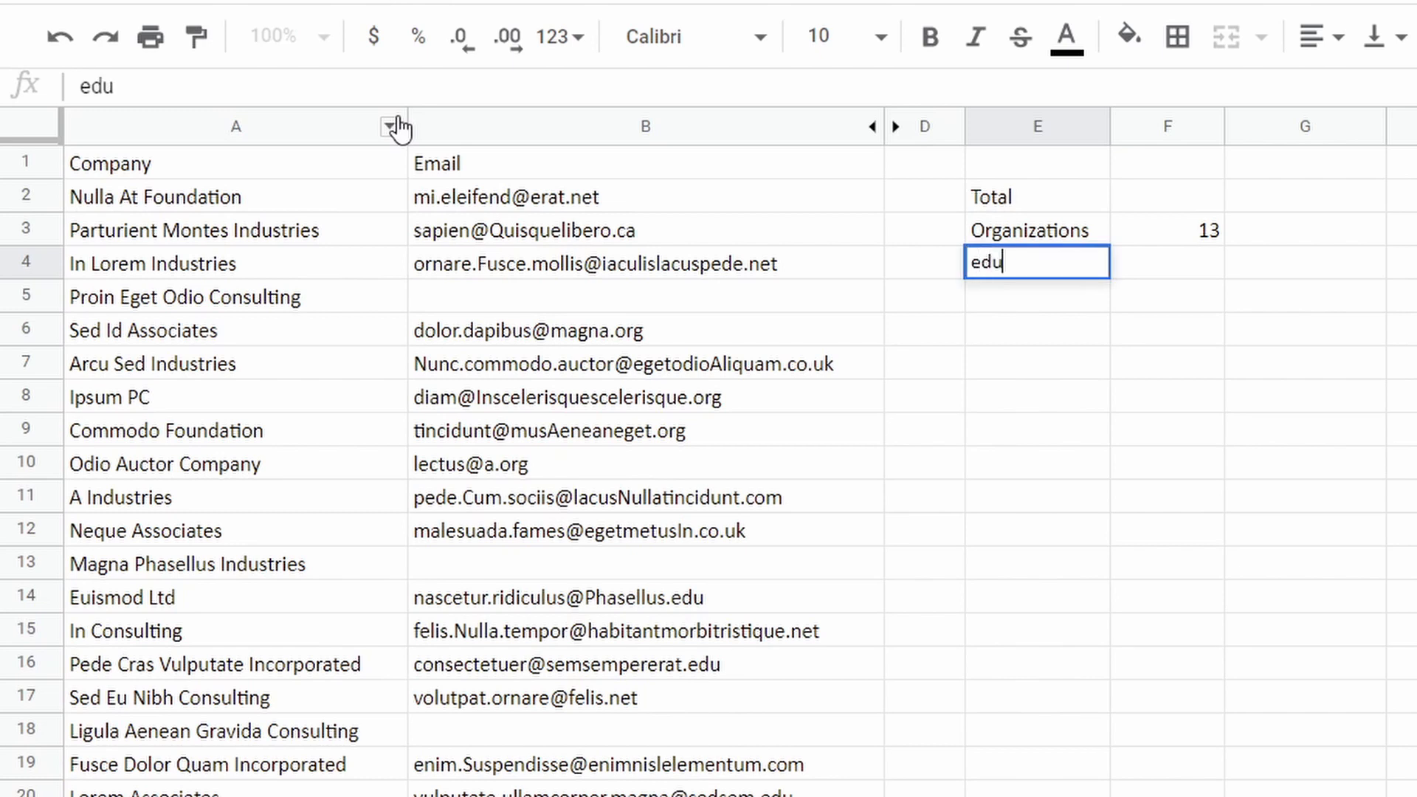
pyautogui.press('Tab')
pyautogui.write('=countif(')
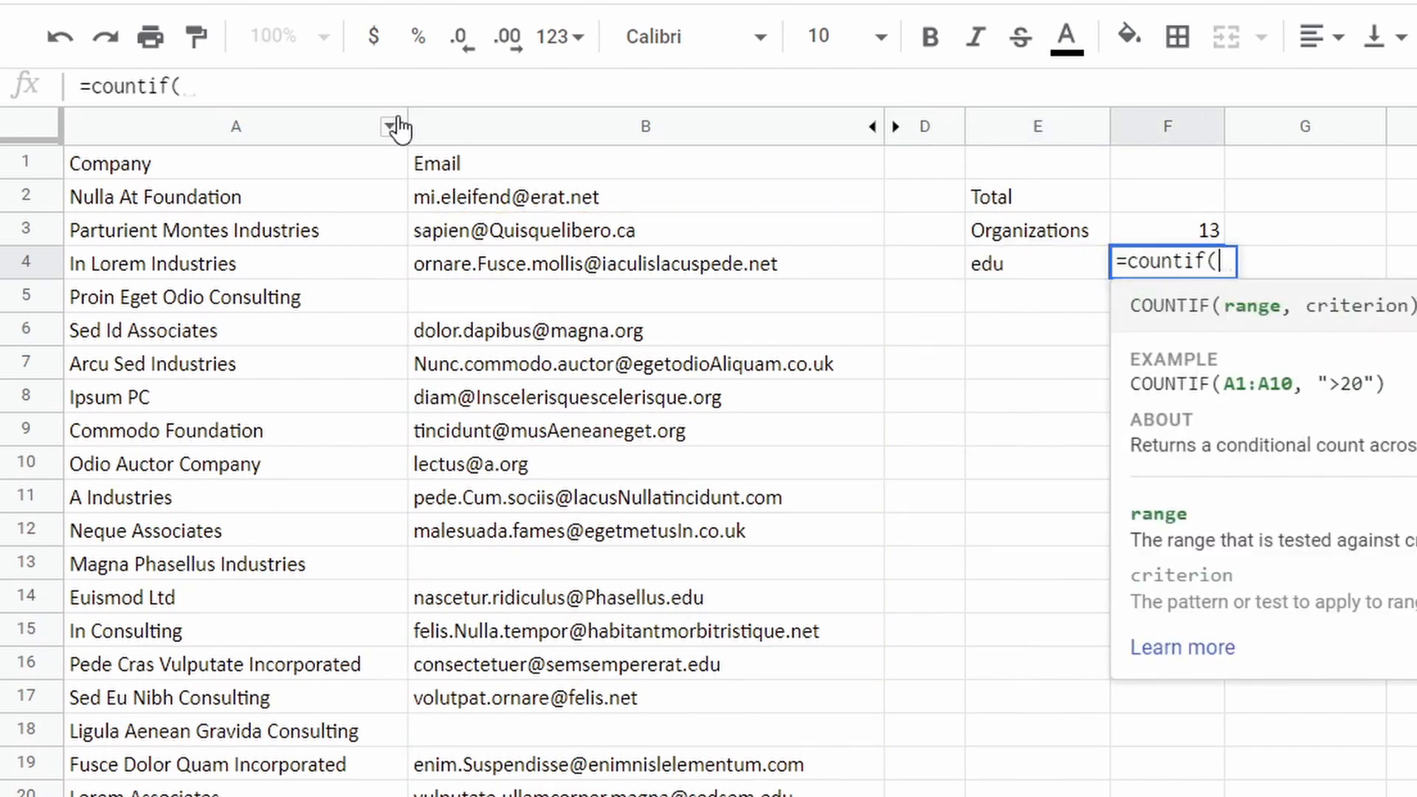
pyautogui.write('B2:B')
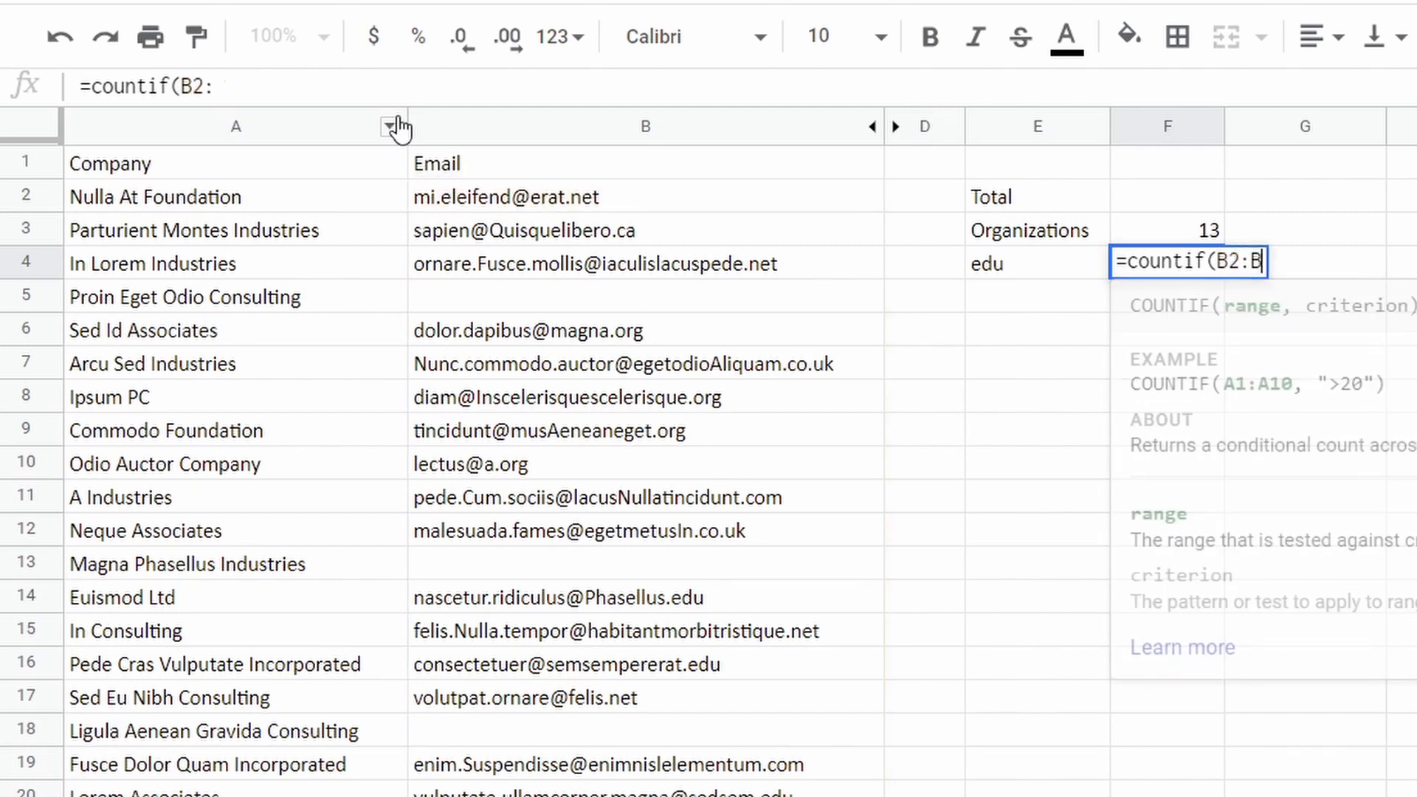
pyautogui.write('101,"*')
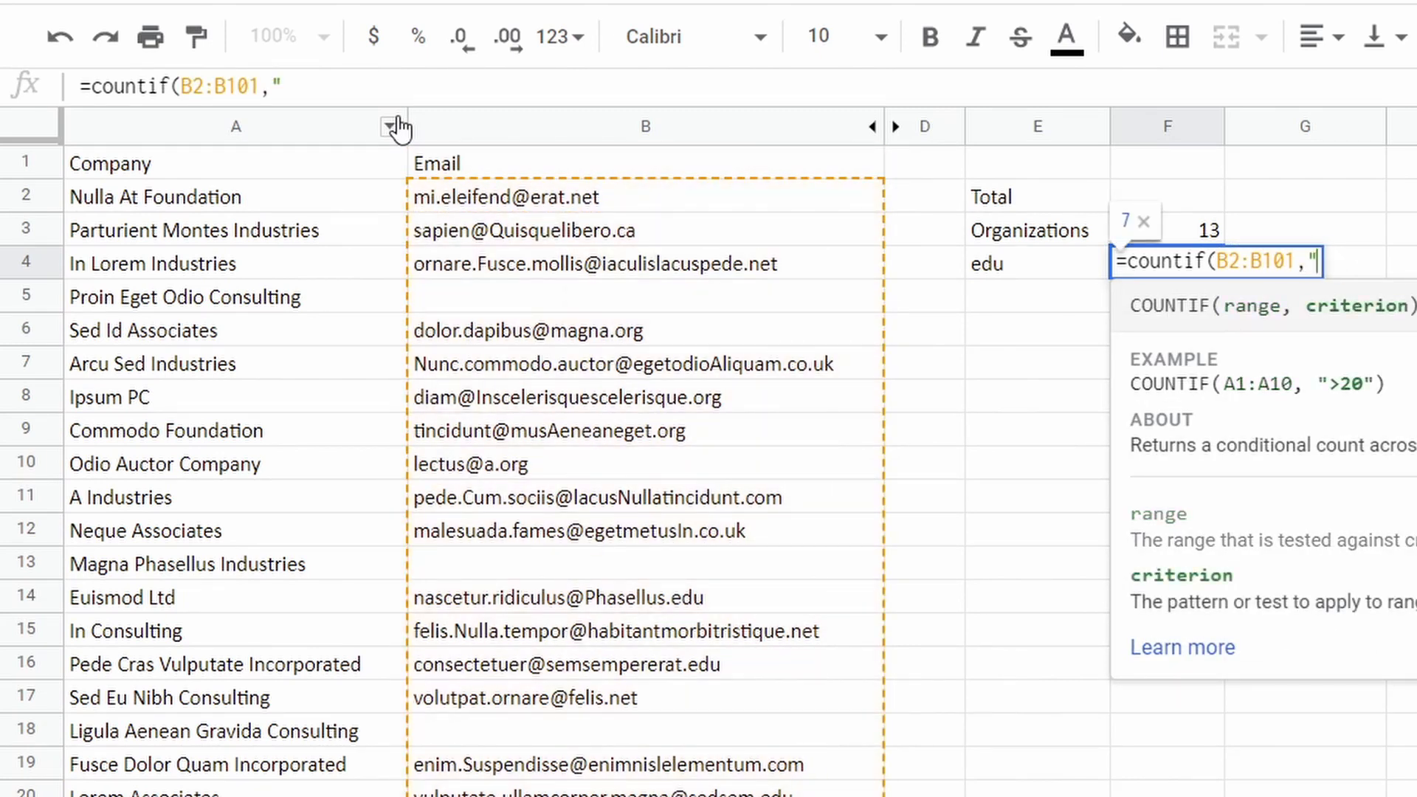
pyautogui.write('edu")')
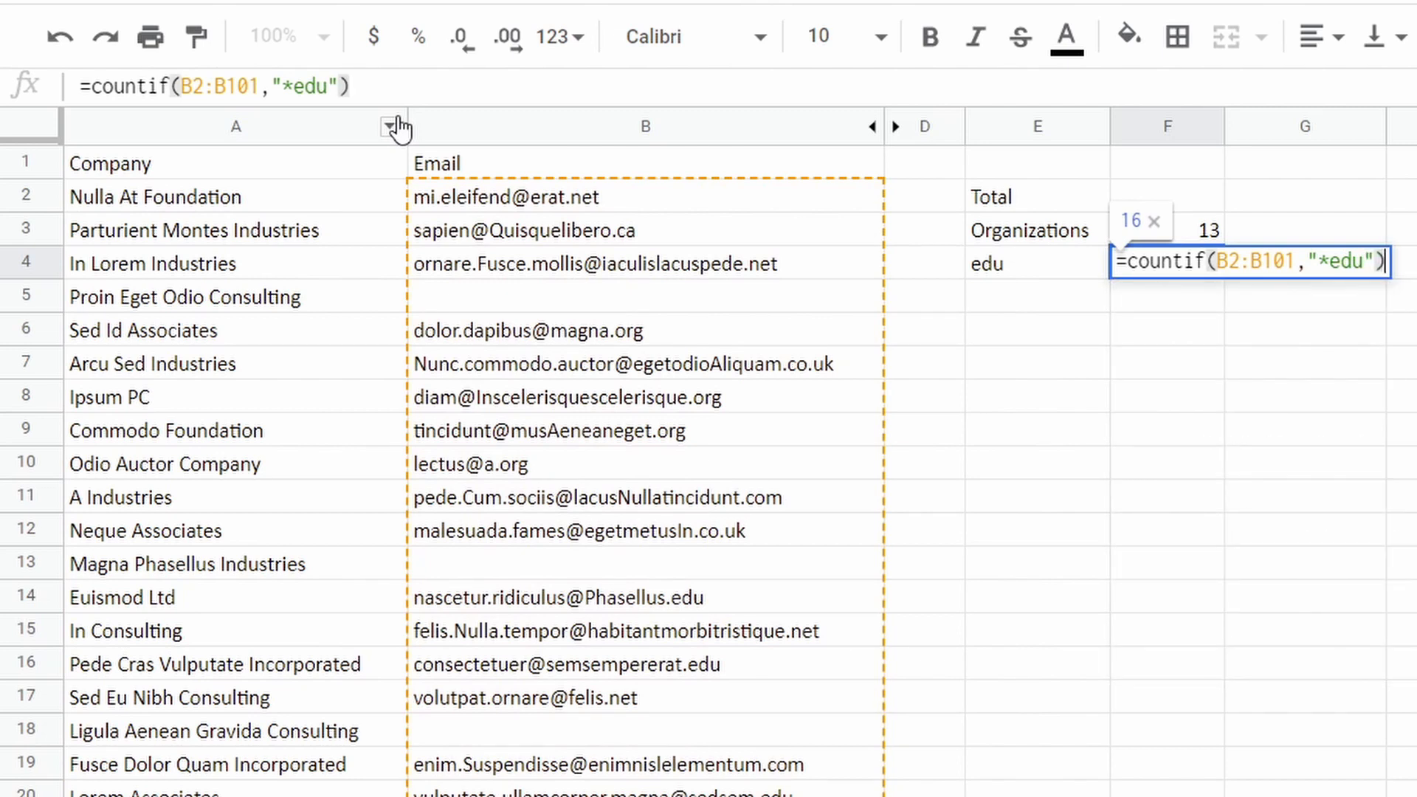
pyautogui.press('Return')
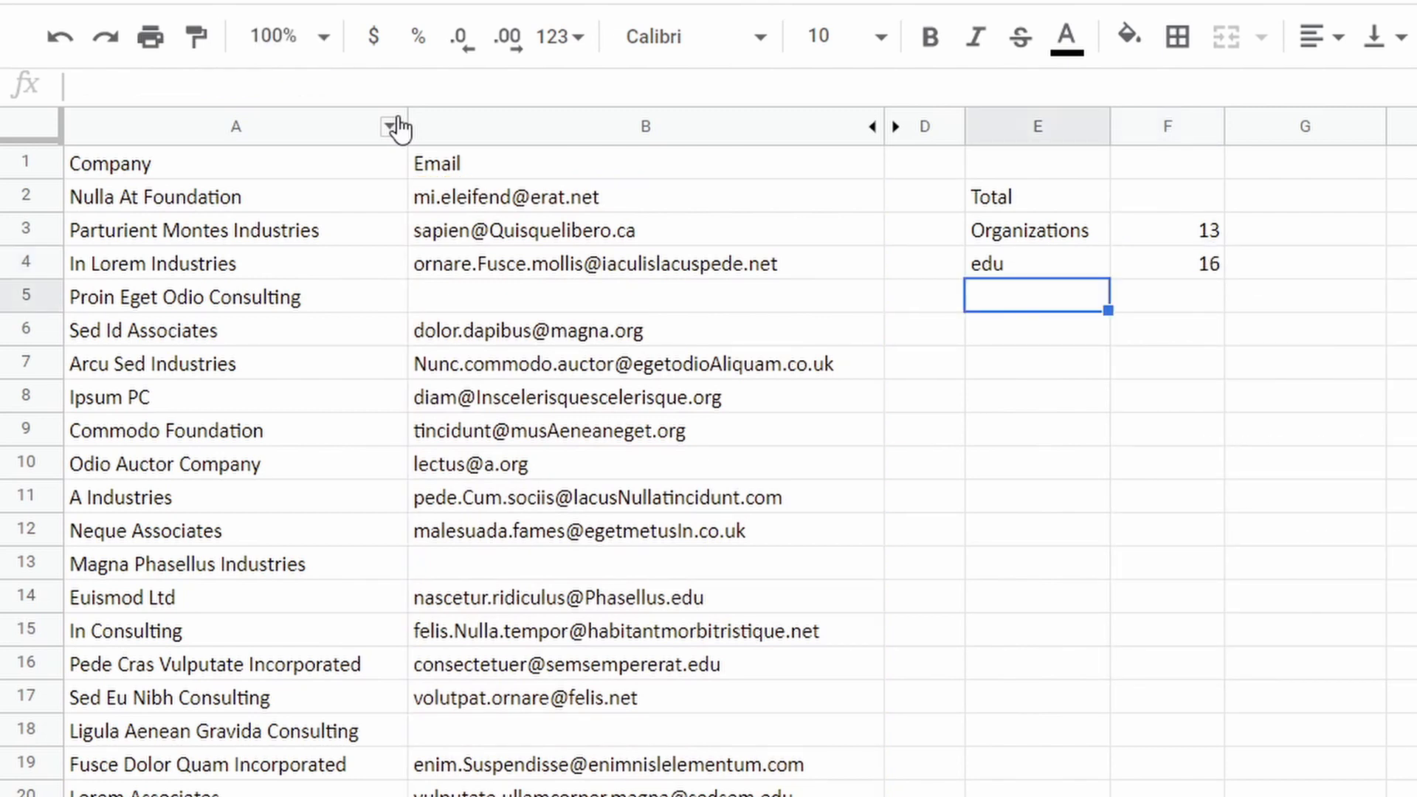